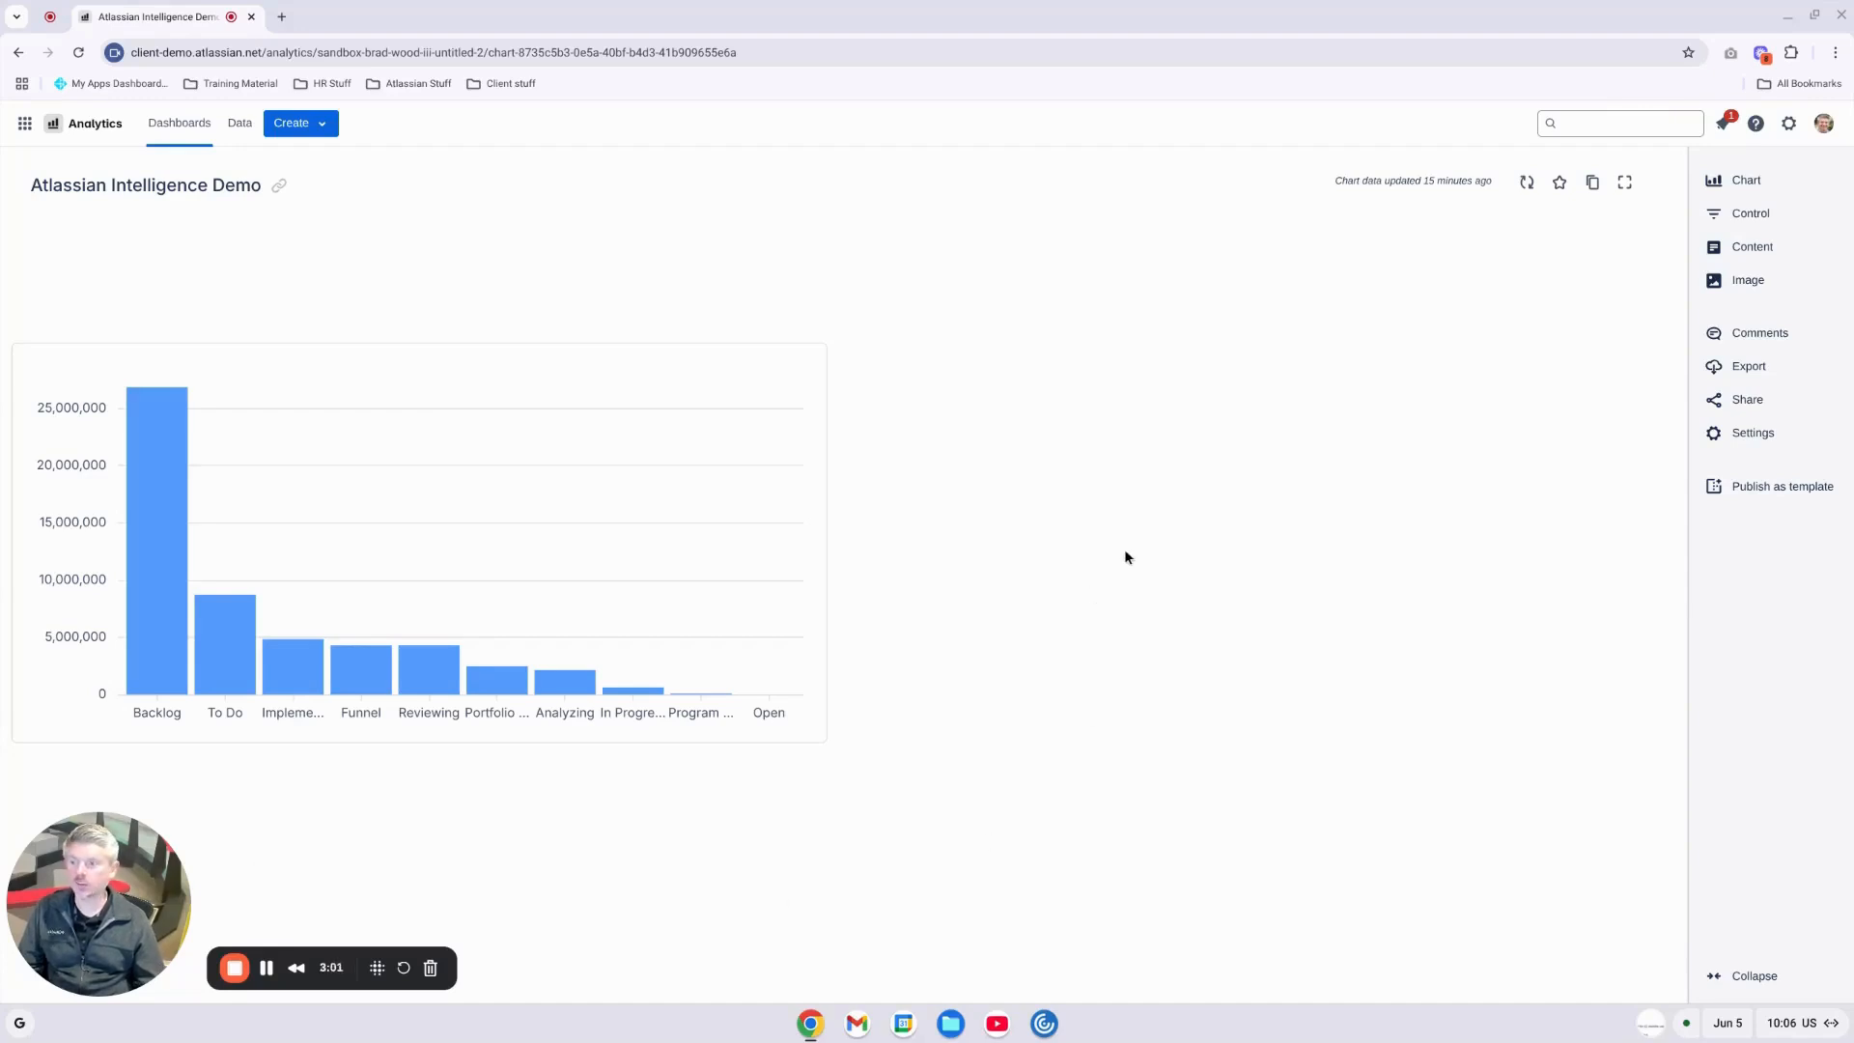
- Start a new custom chart on the dashboard, with its query in SQL mode and the AI SQL generator open
{"action": "left_click", "coordinate": [1773, 186]}
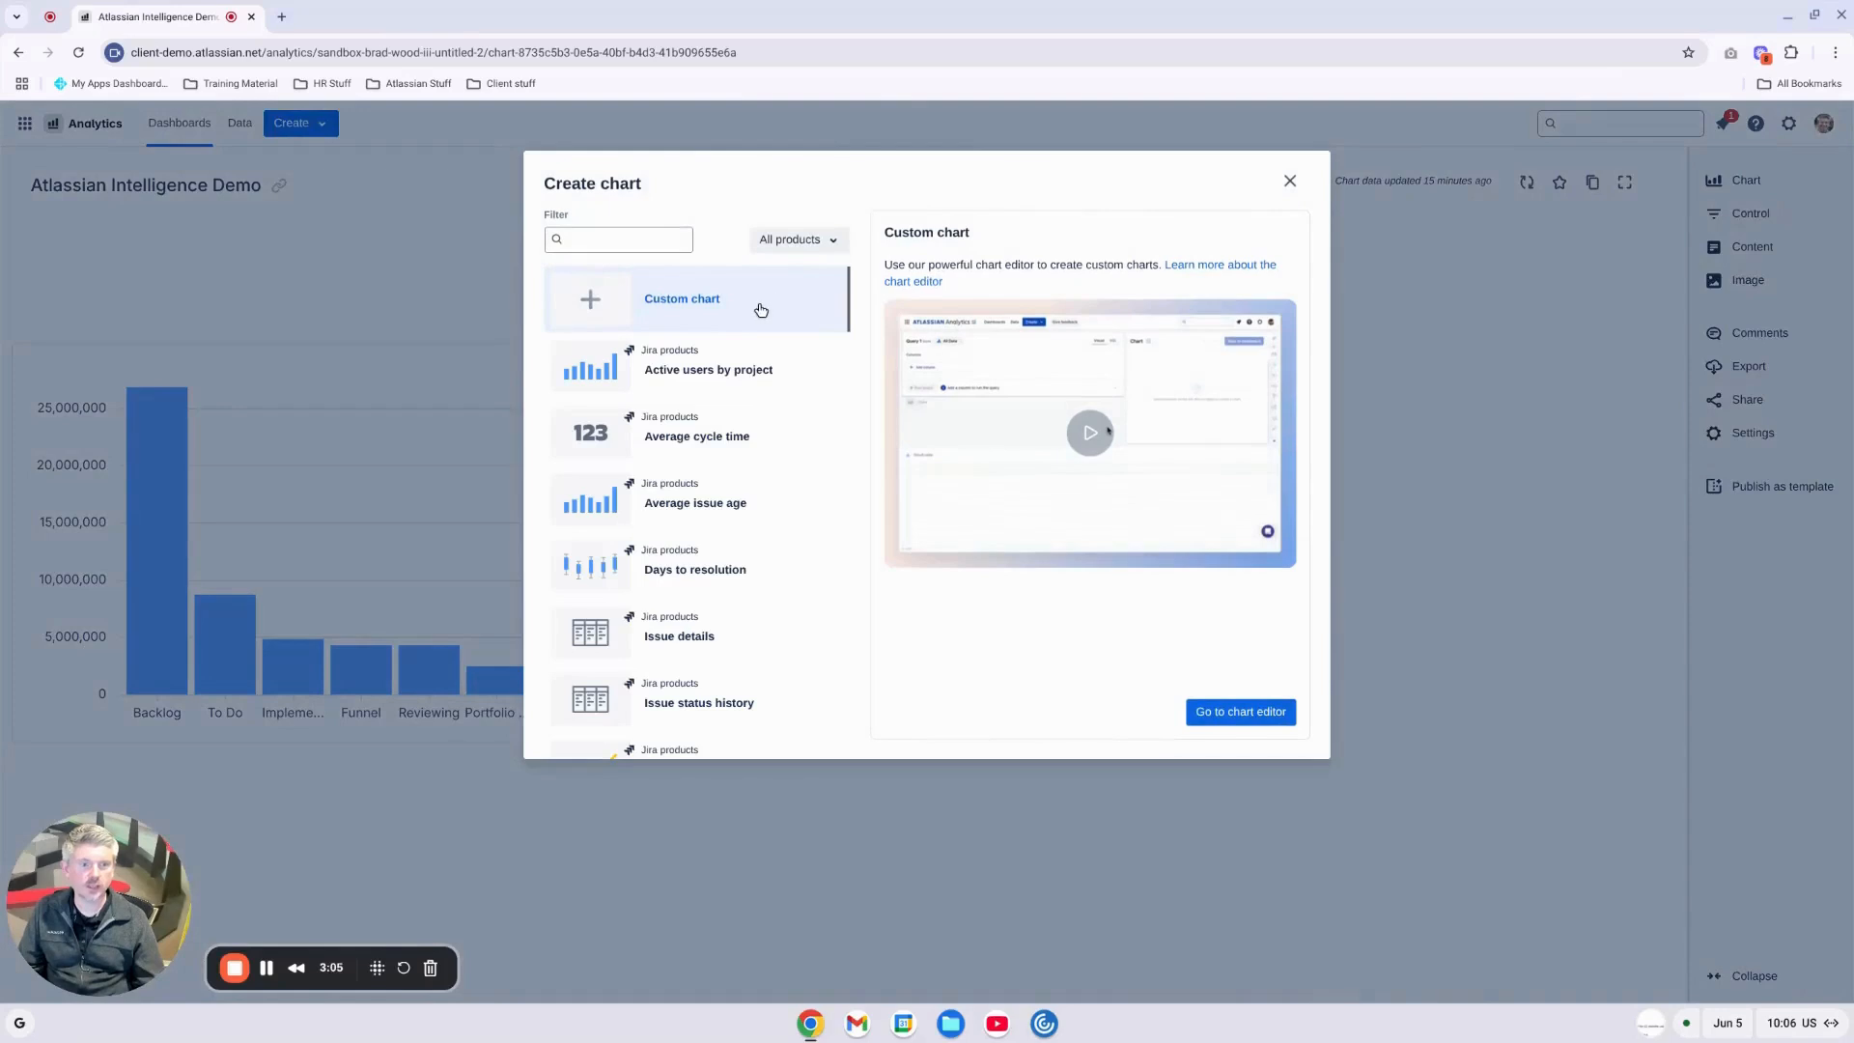
{"action": "left_click", "coordinate": [1226, 712]}
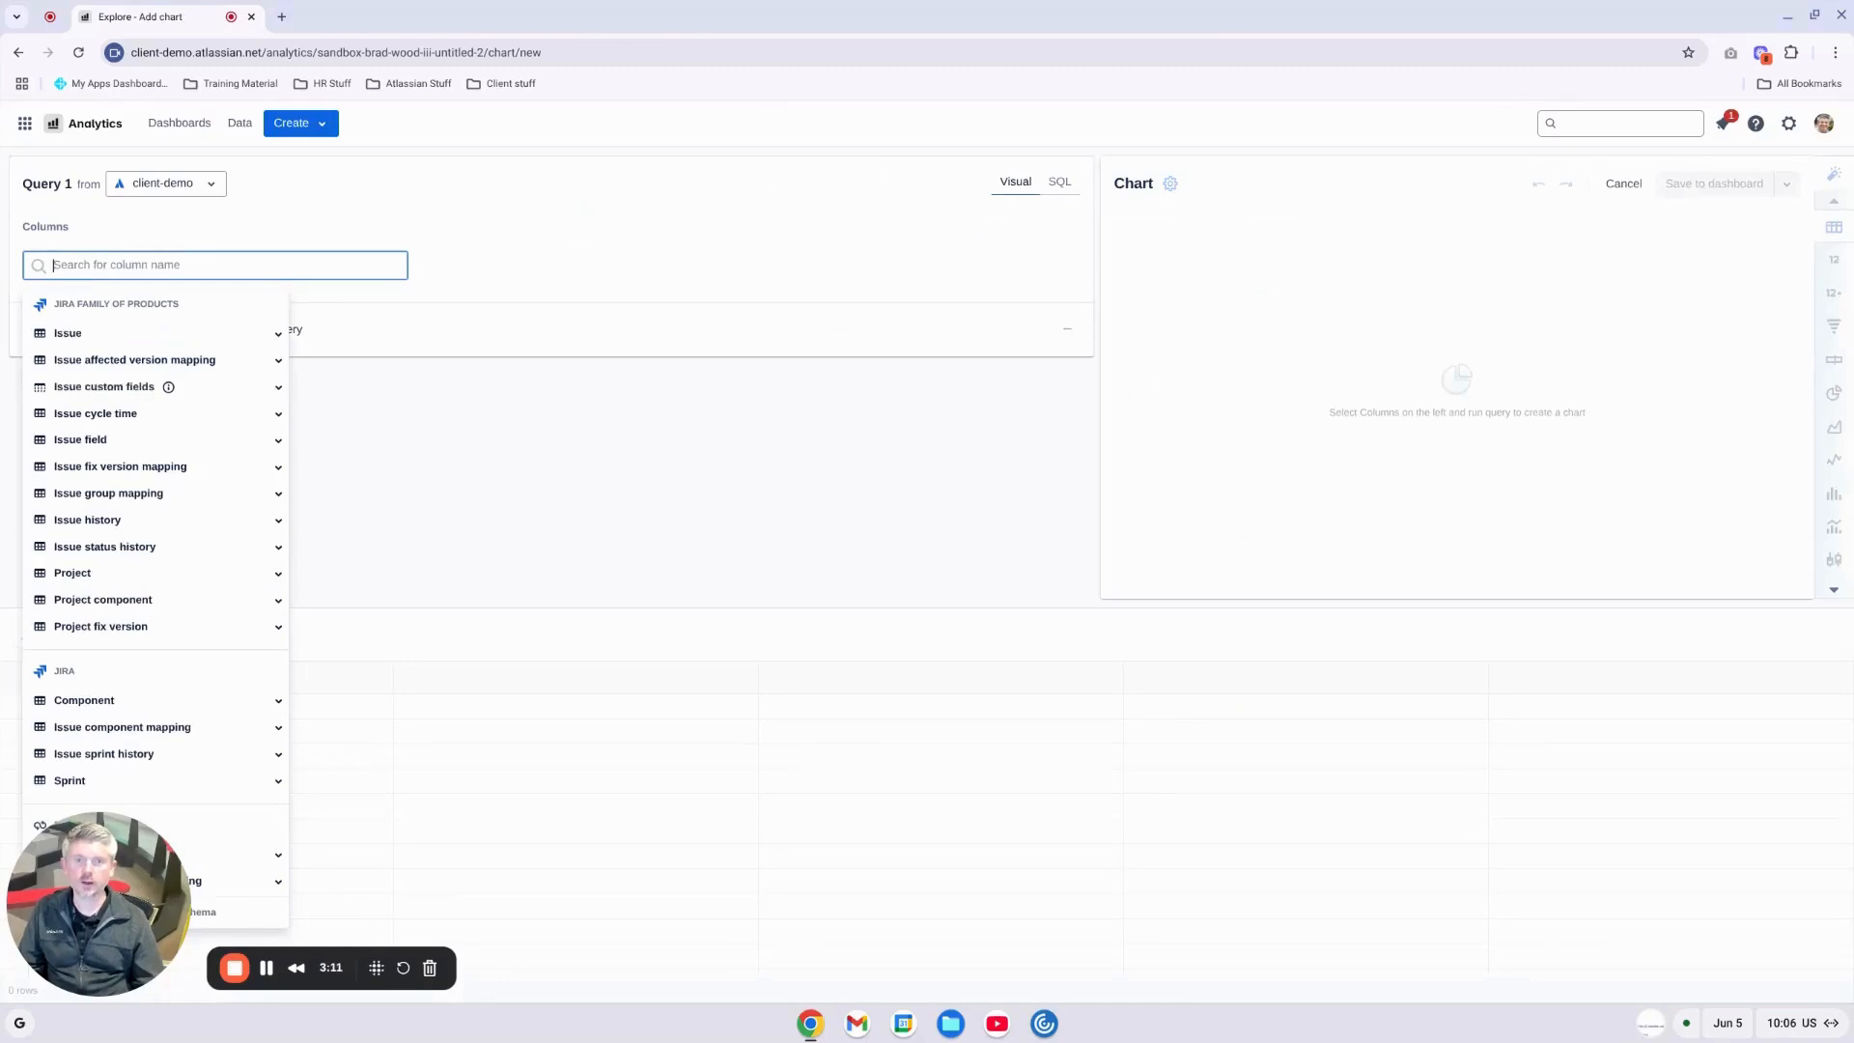
{"action": "left_click", "coordinate": [1061, 184]}
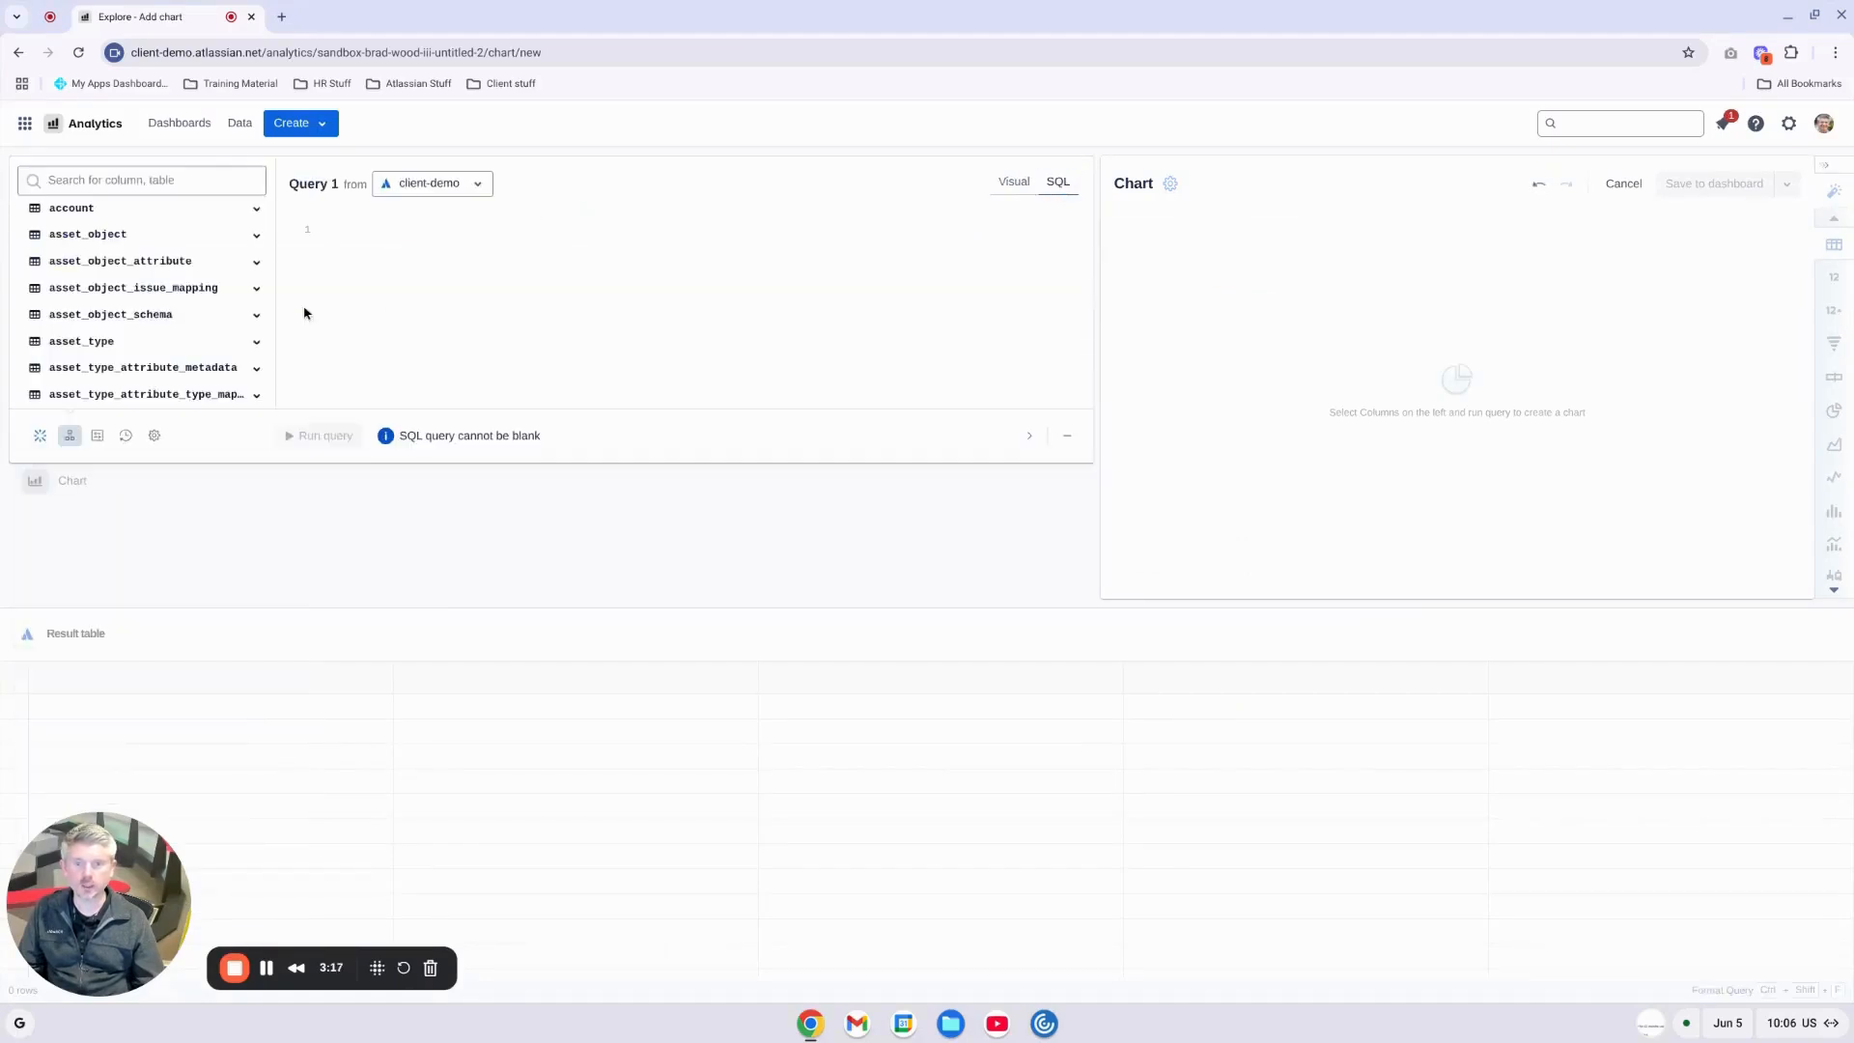
{"action": "left_click", "coordinate": [41, 440]}
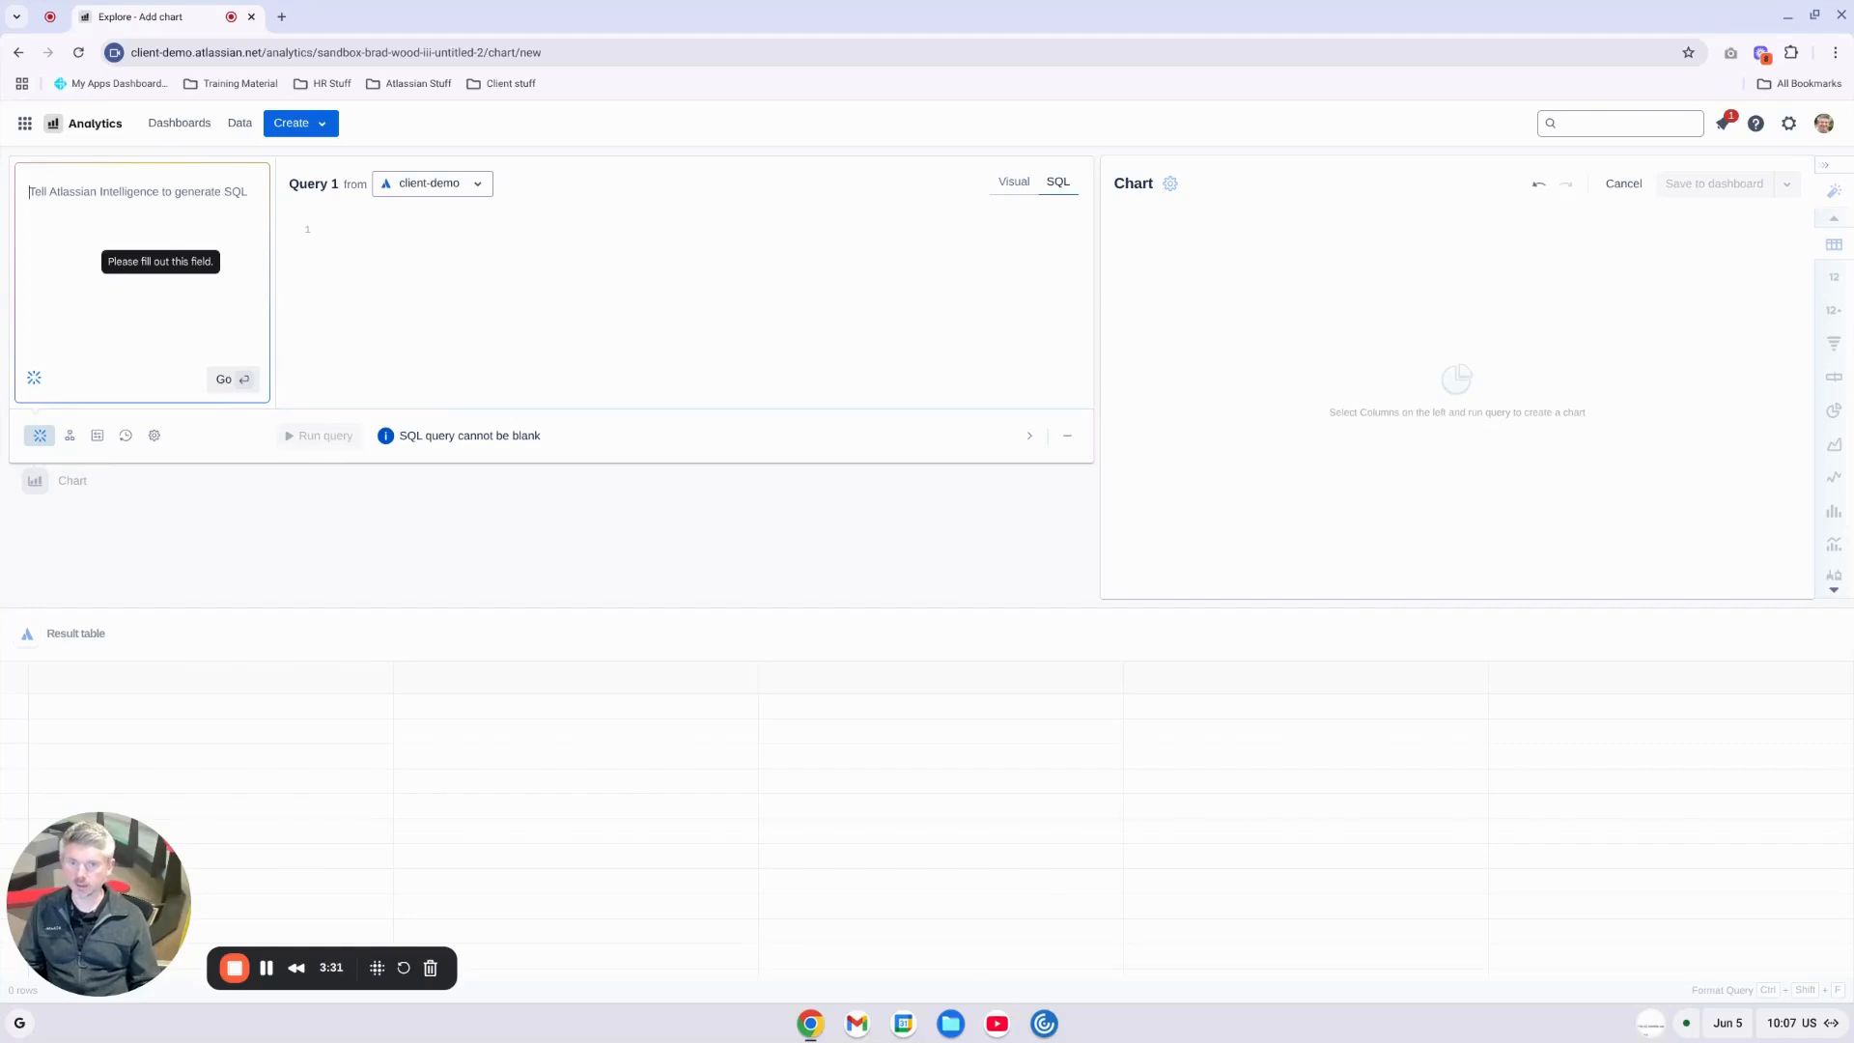
- Generate SQL with AI from the prompt "Show the time in status for Initiatives, grouped by Status. Do not show the Done status category"
{"action": "type", "text": "Sh"}
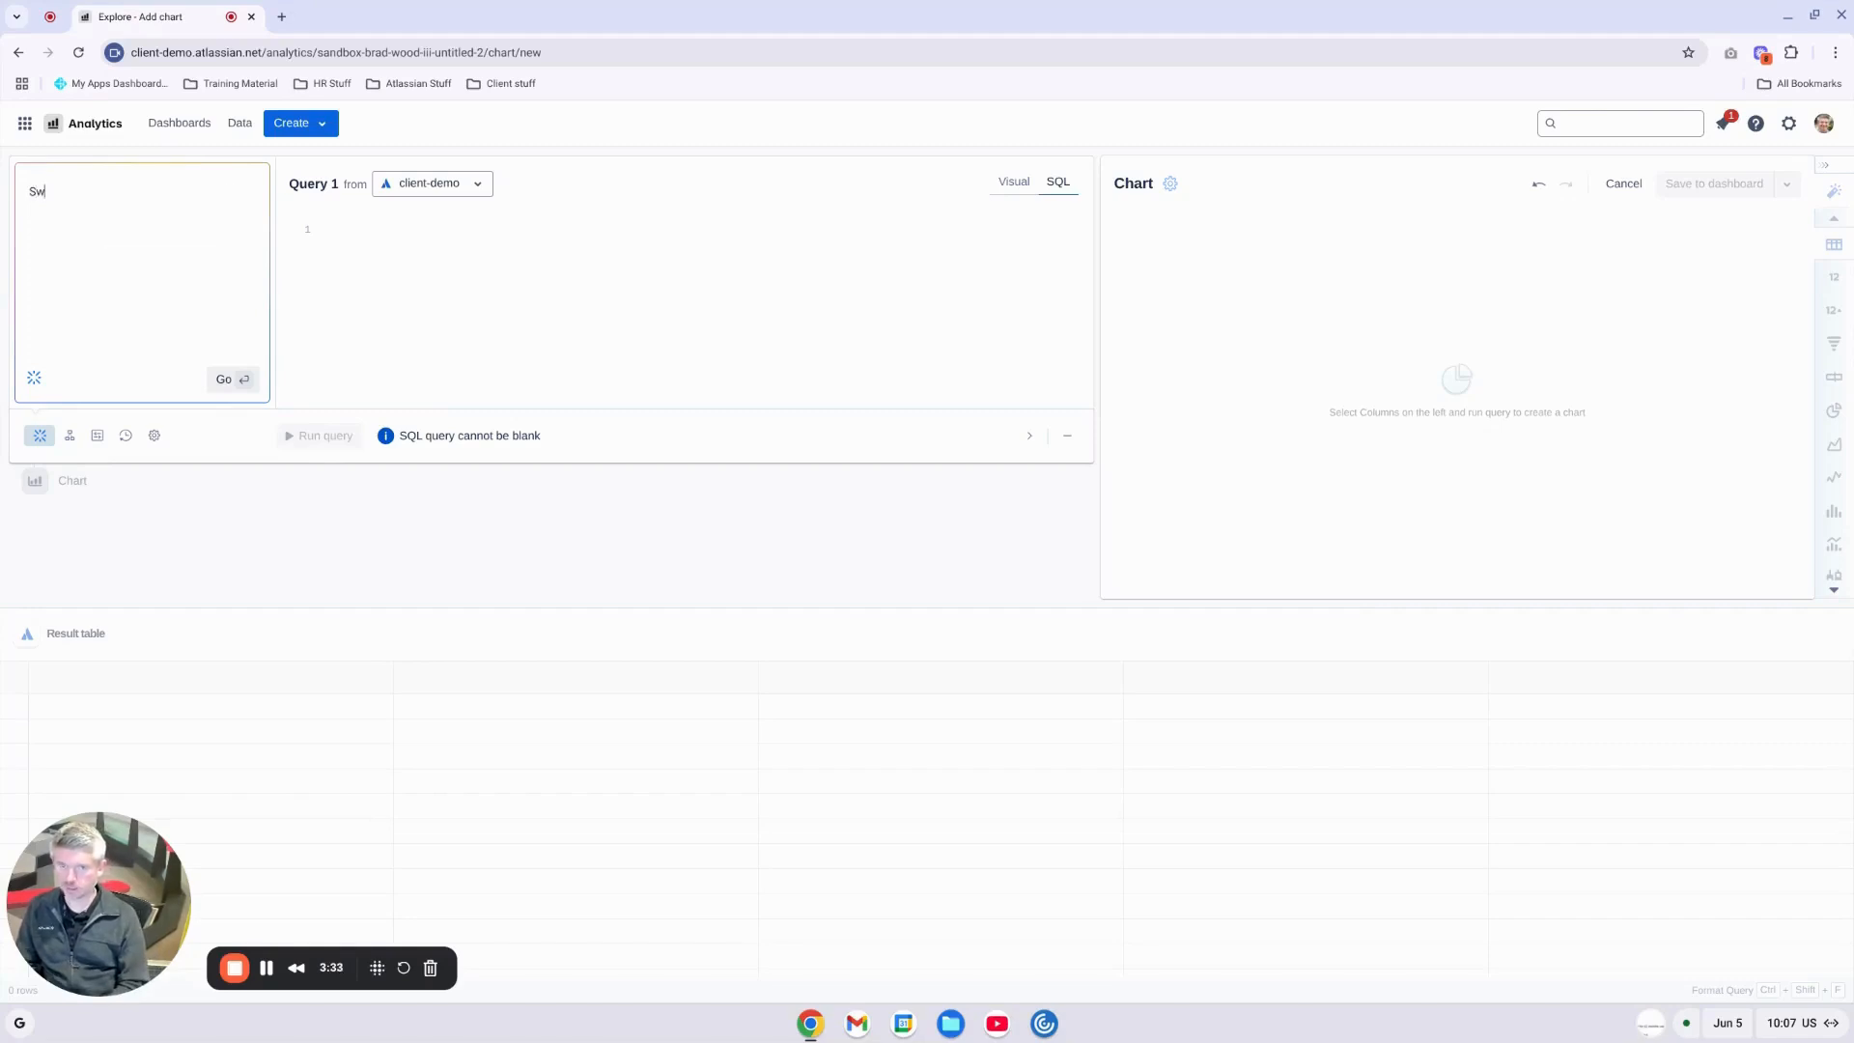
{"action": "type", "text": "ow the time"}
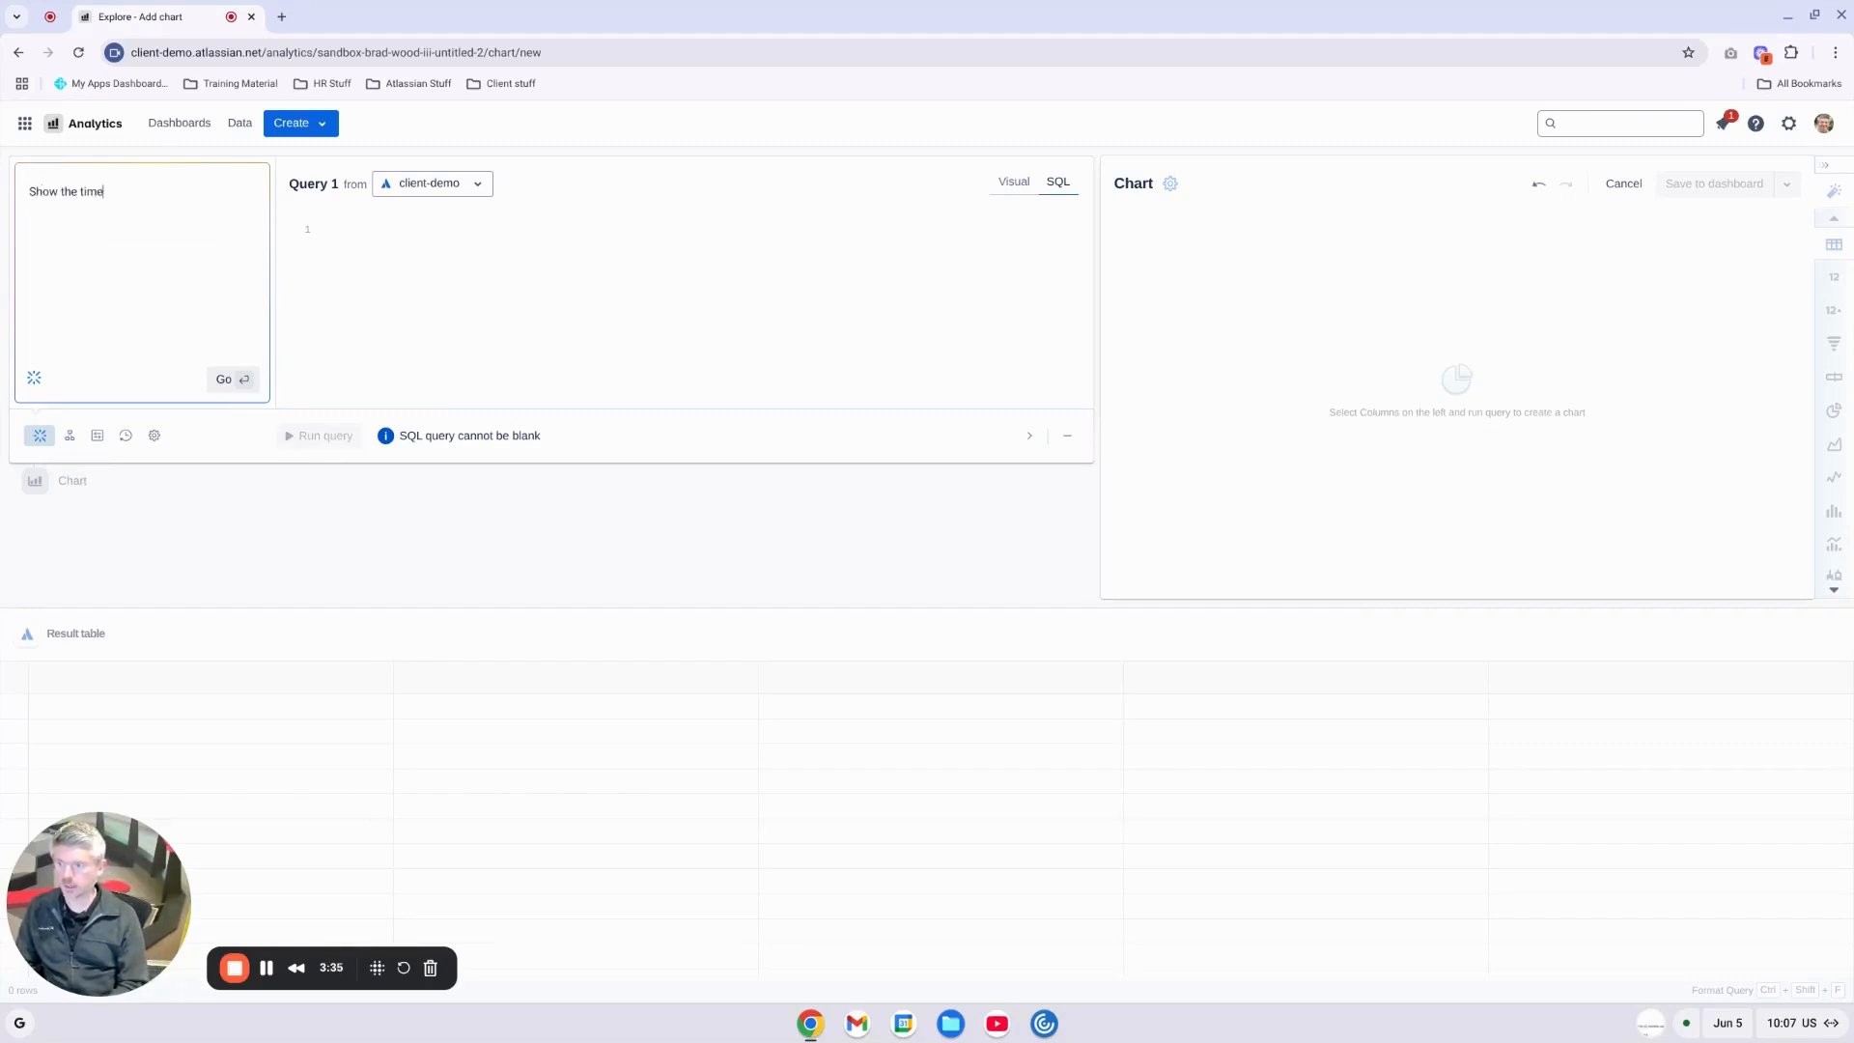
{"action": "type", "text": " in status for I"}
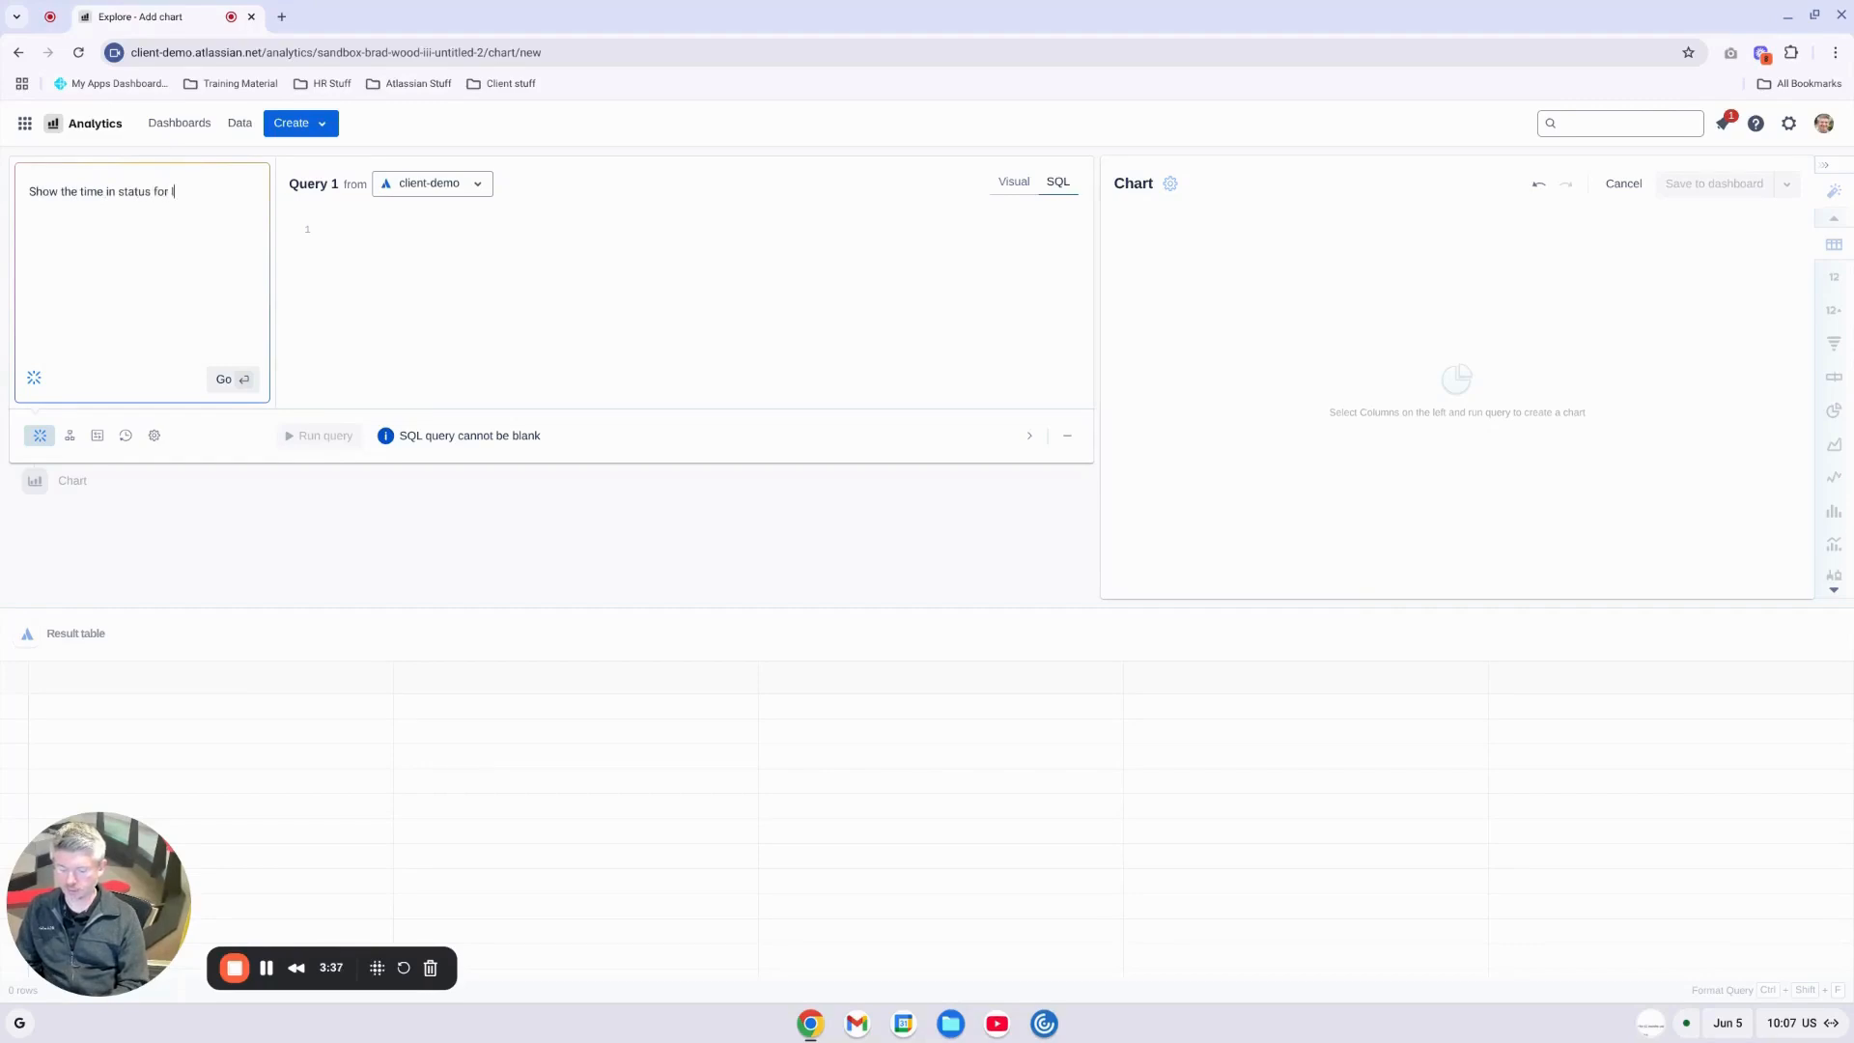
{"action": "type", "text": "nitiatives, g"}
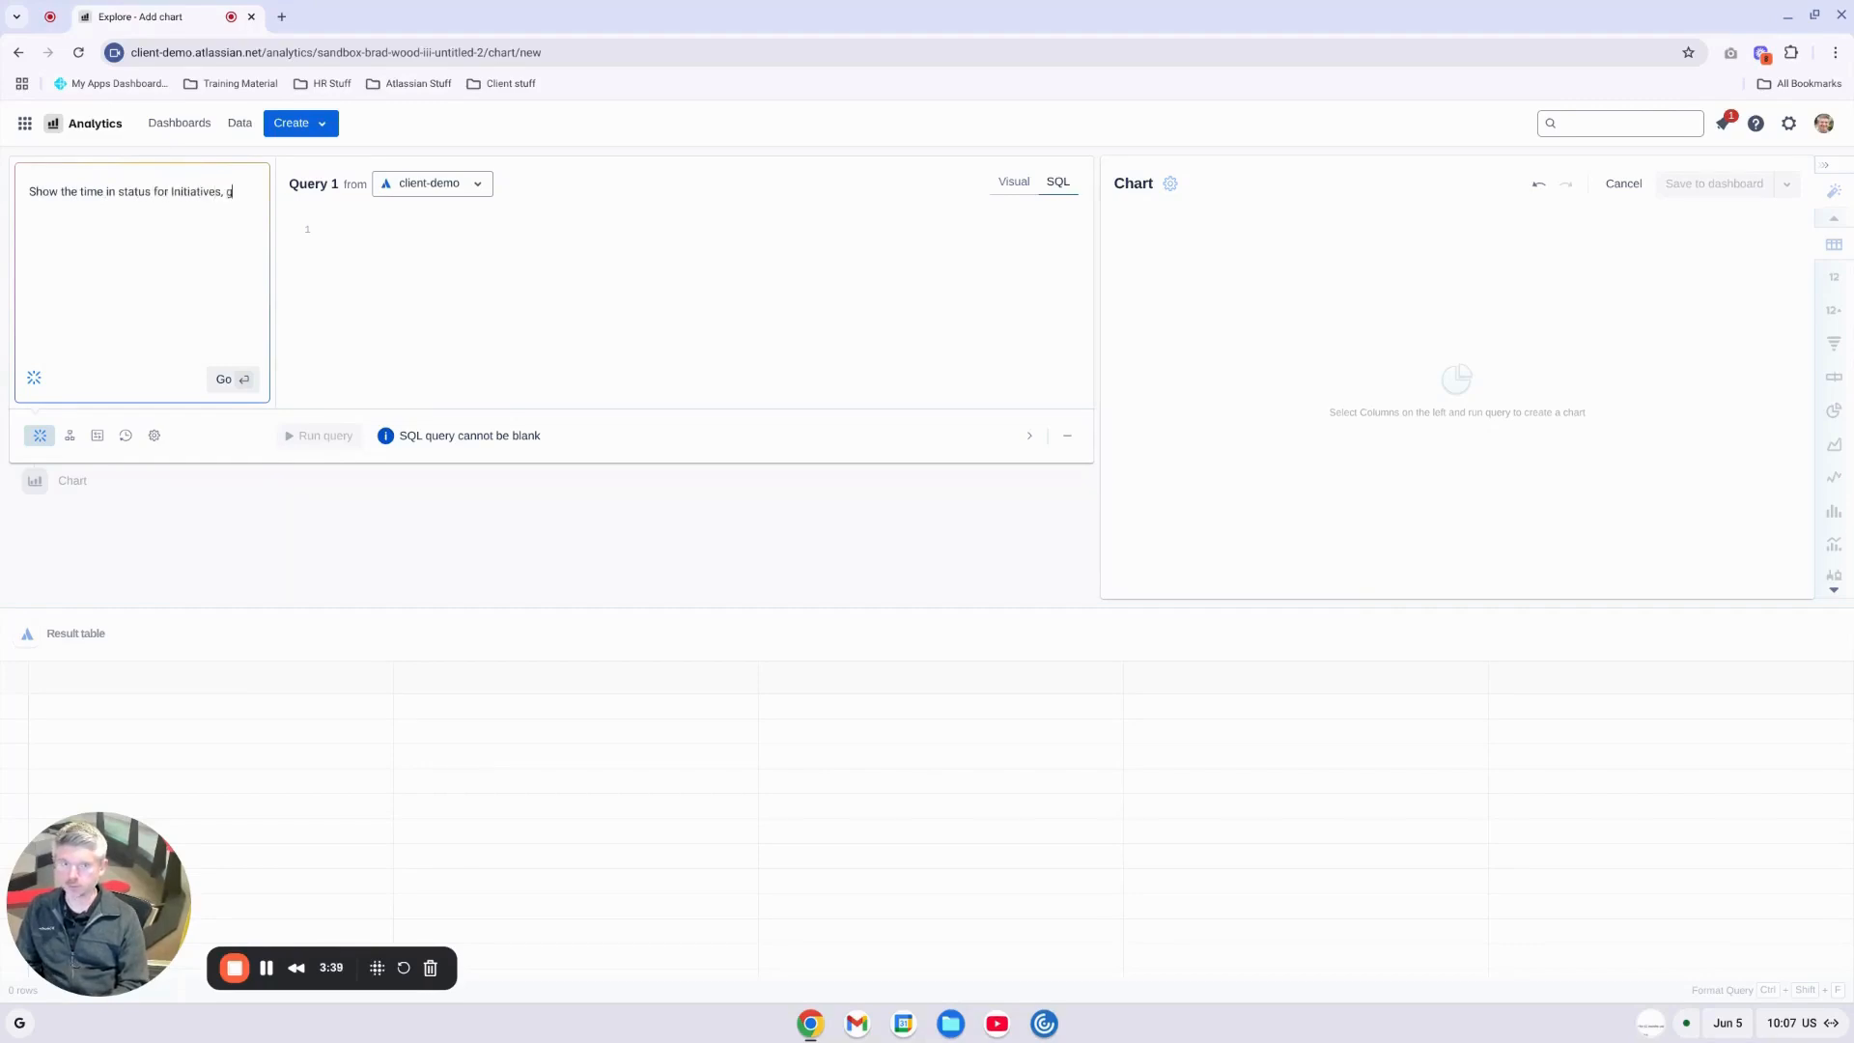
{"action": "type", "text": "rouped by Stat"}
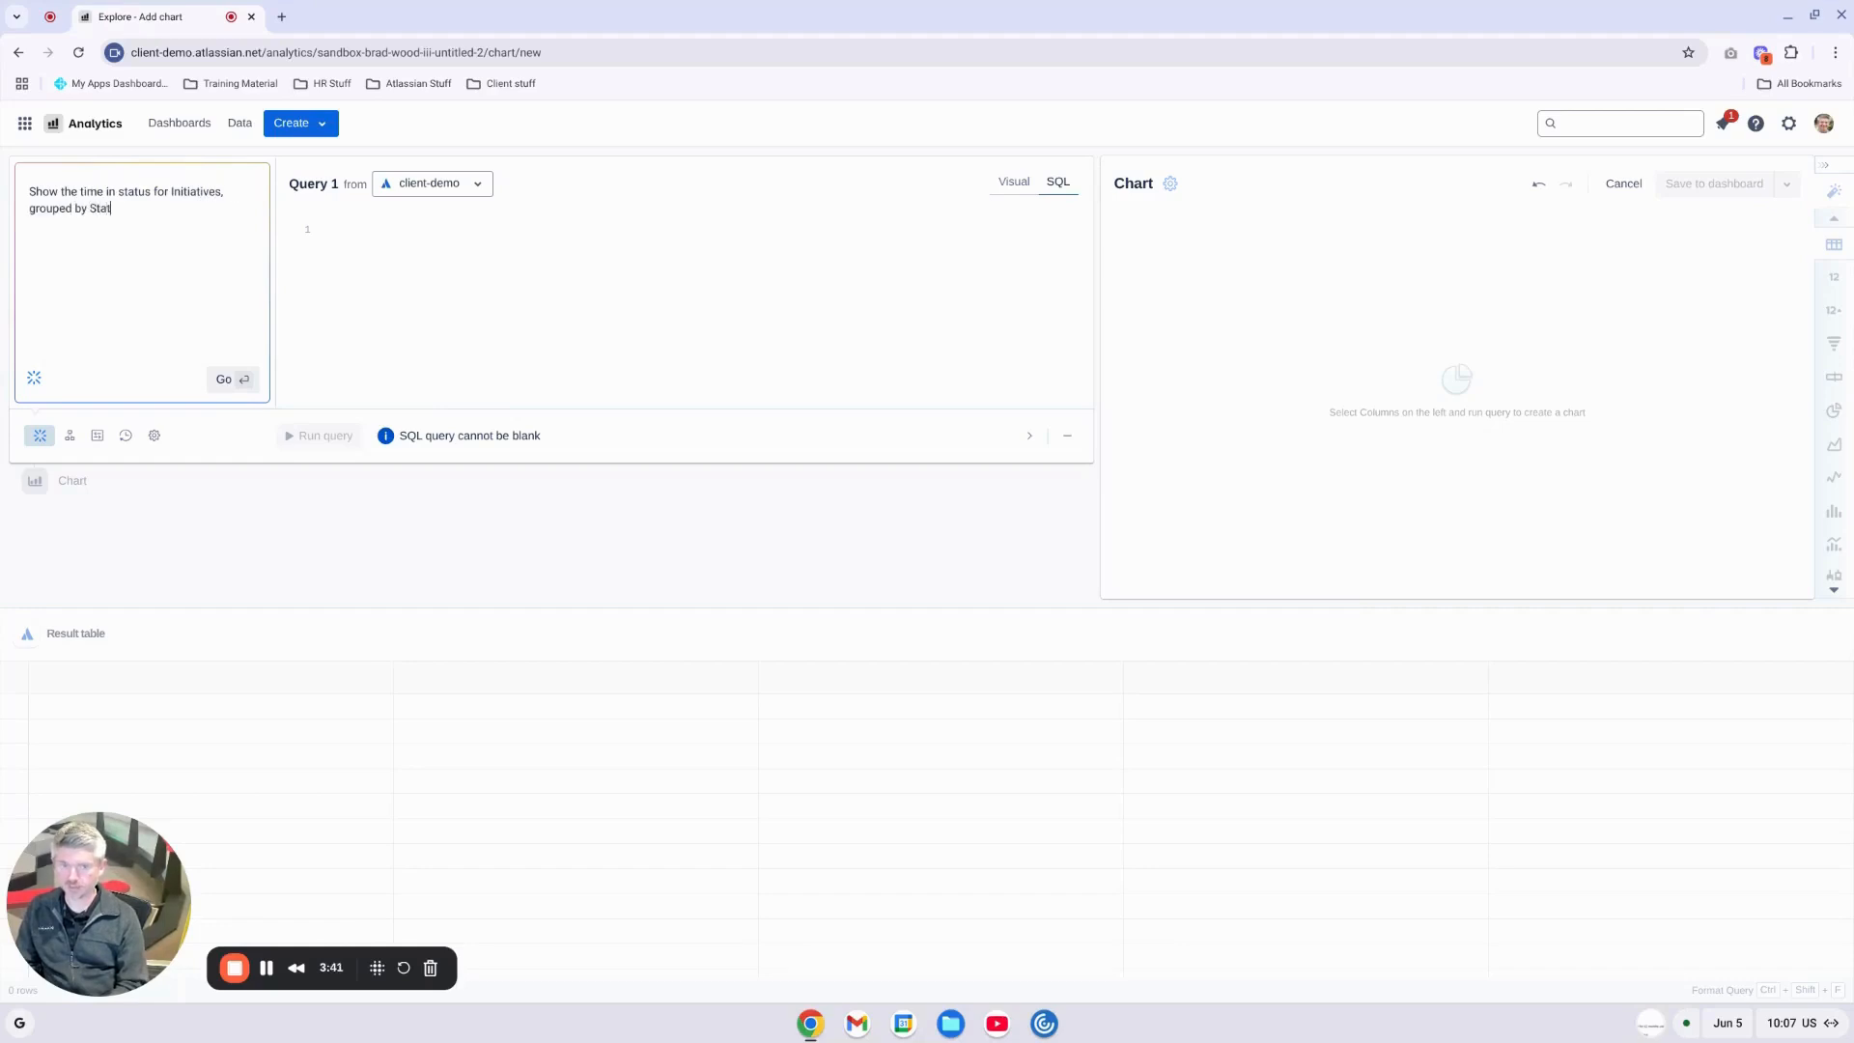
{"action": "type", "text": "us.  Do not show"}
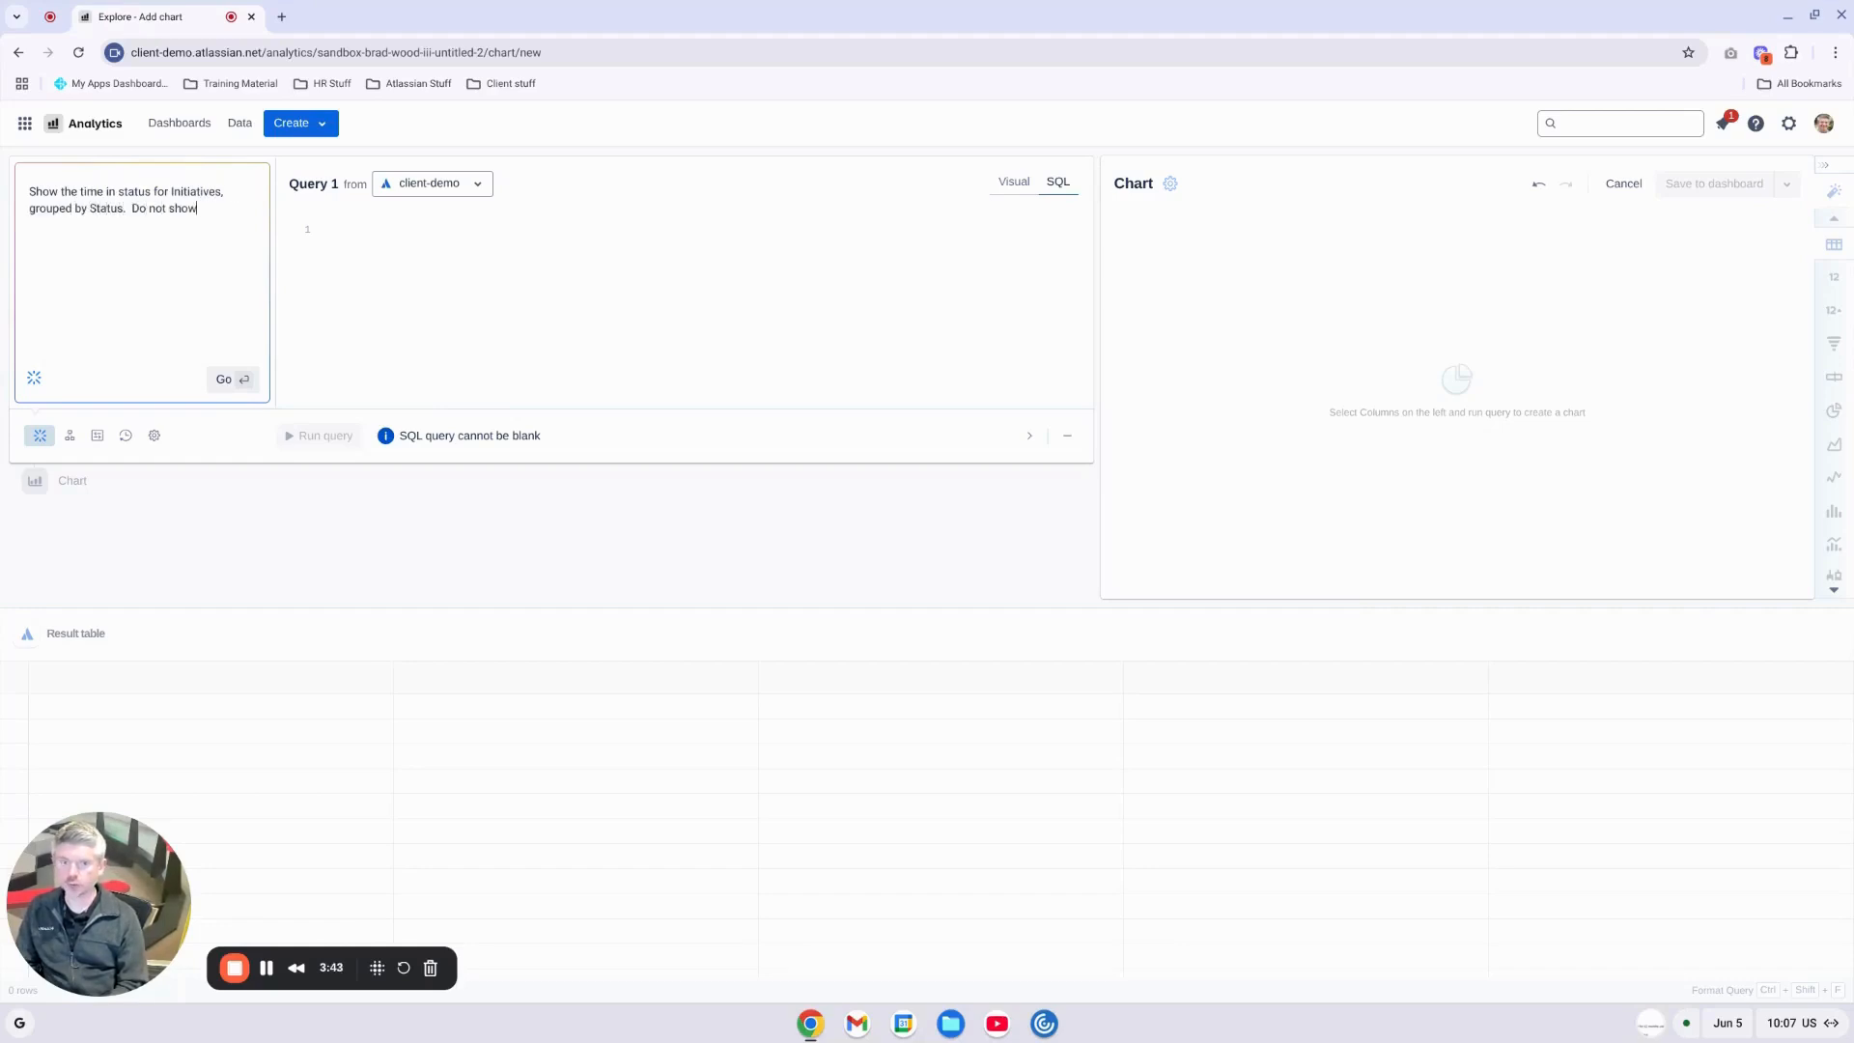
{"action": "type", "text": " the Done status category"}
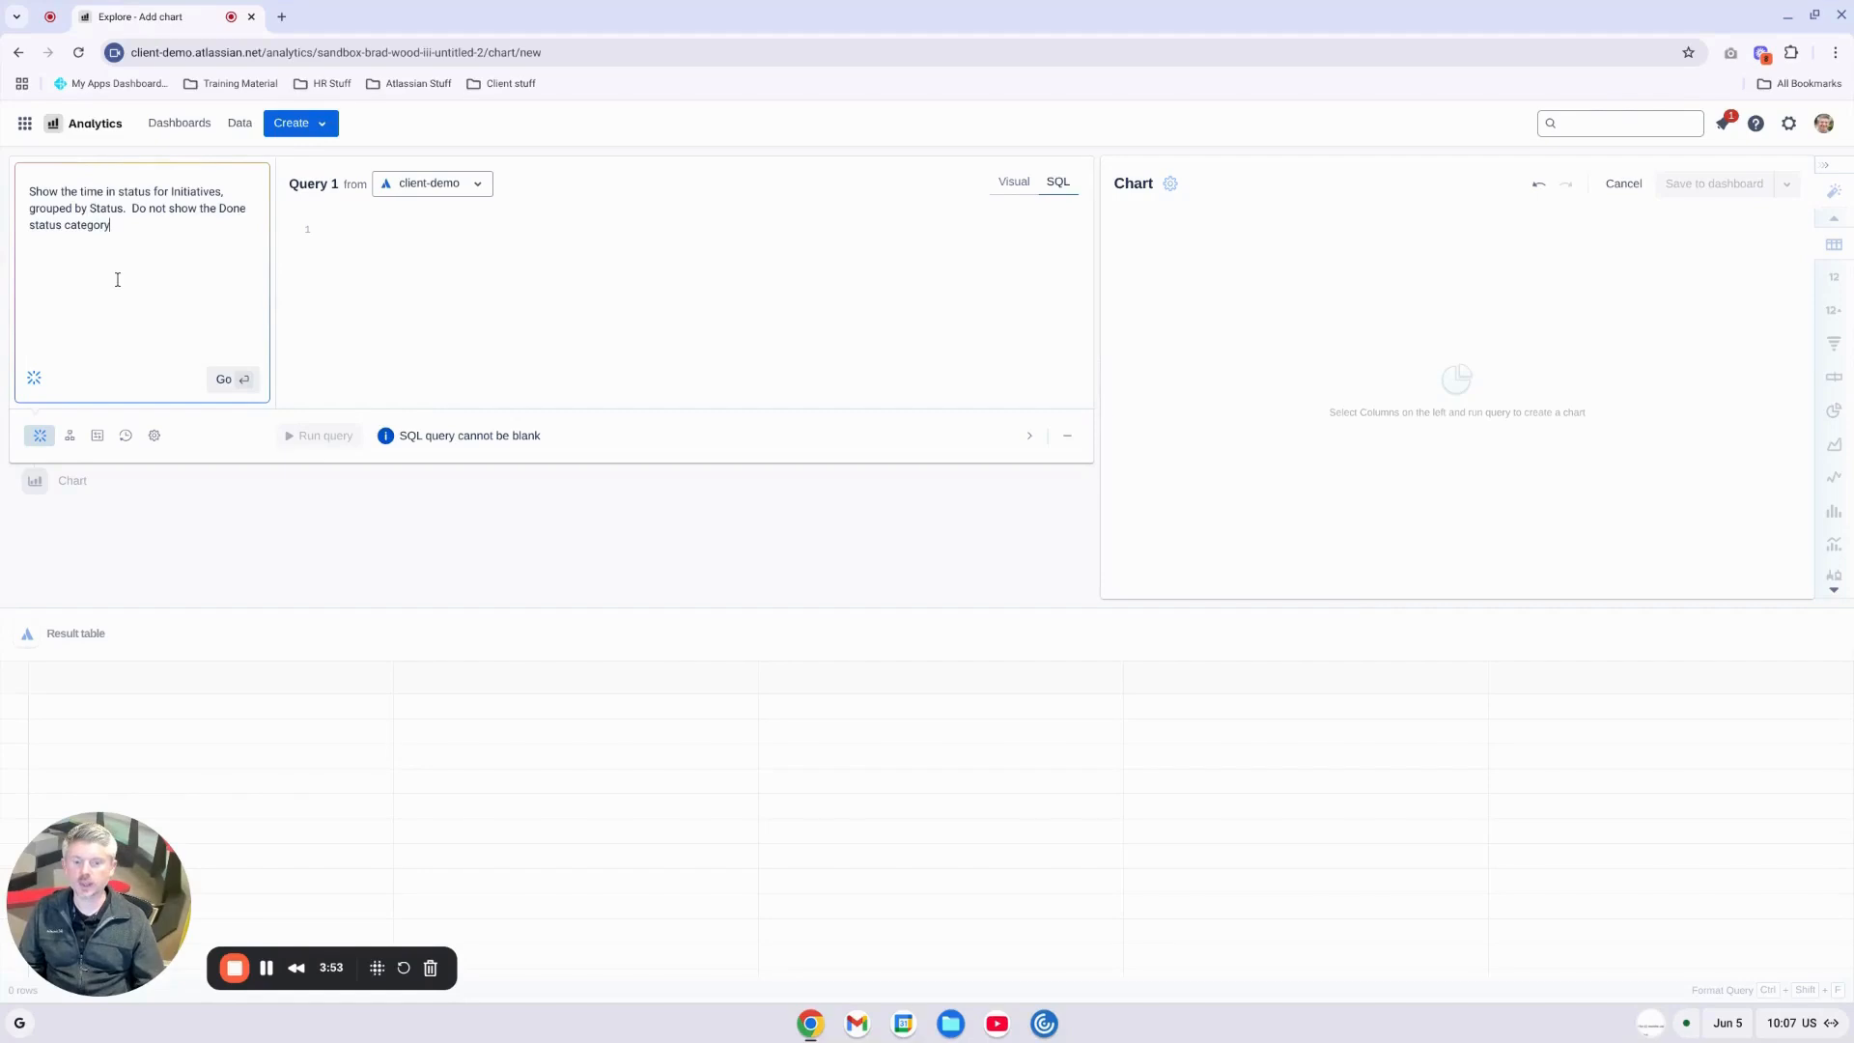
{"action": "left_click", "coordinate": [221, 378]}
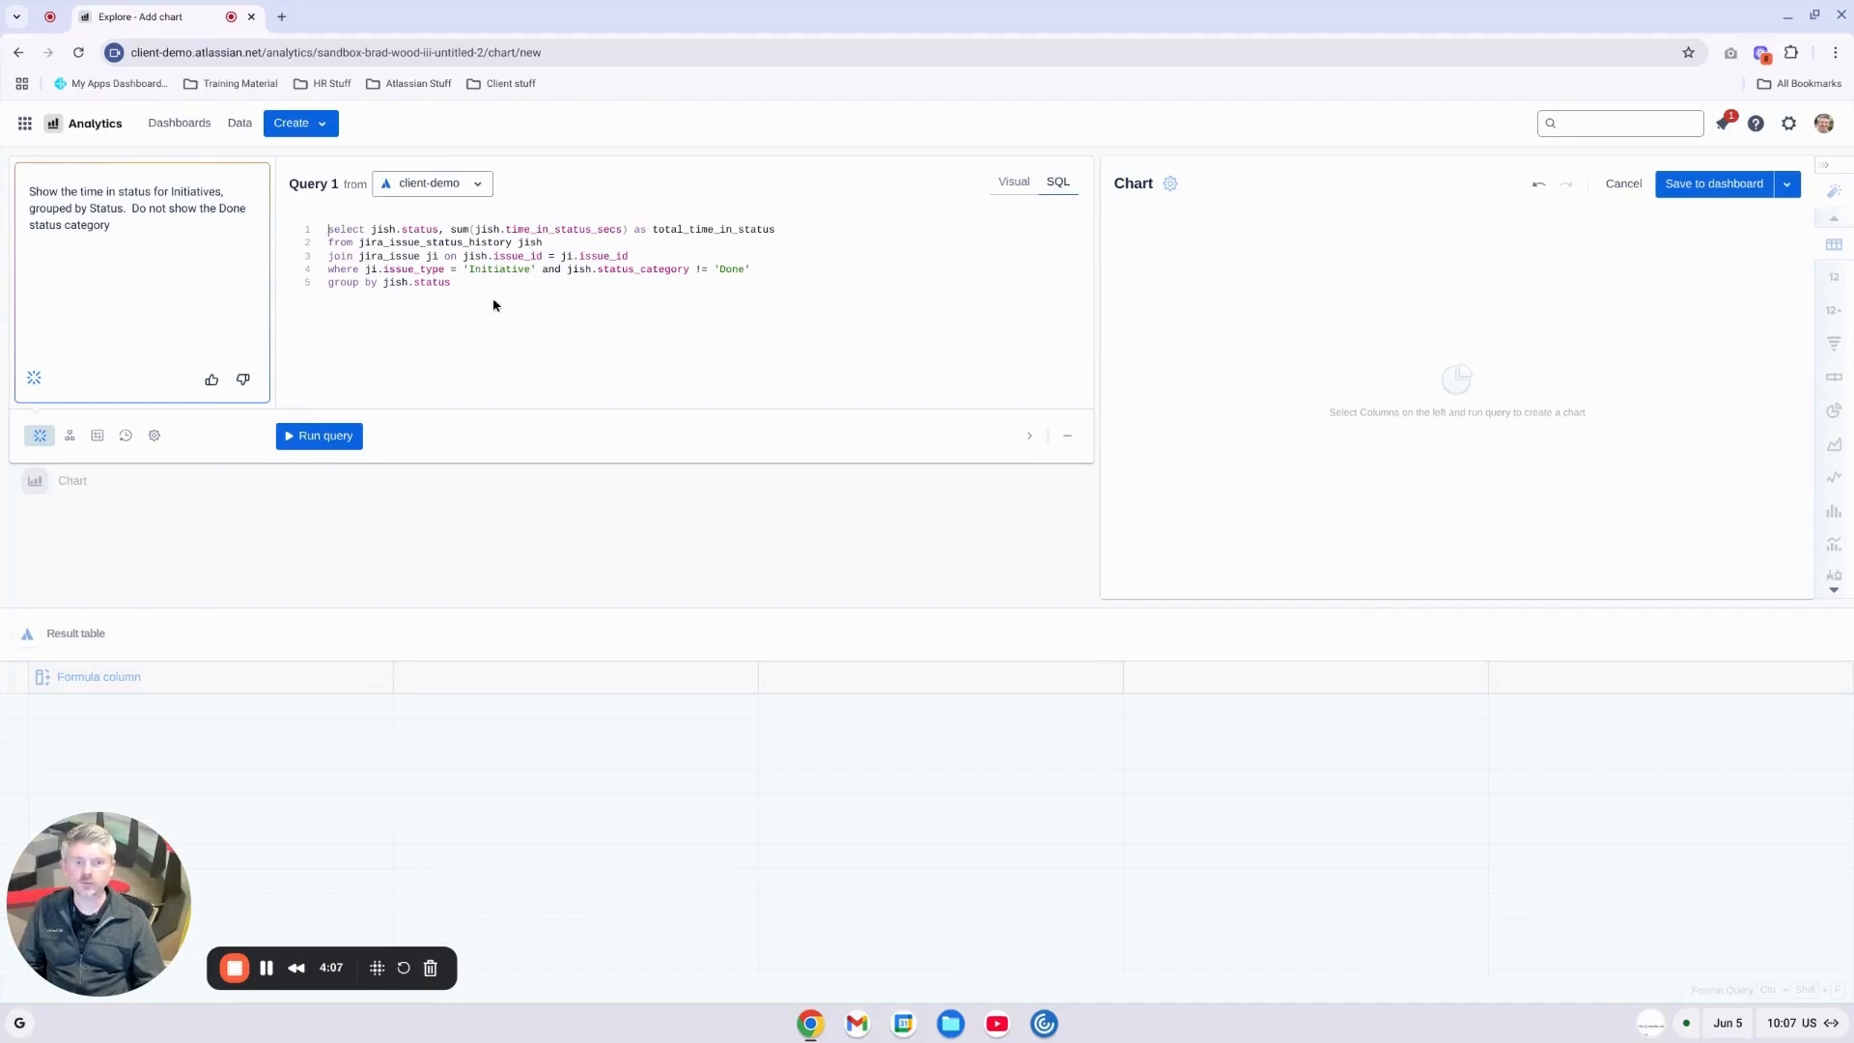
- Run the generated query and save its table chart to the dashboard, placed beside the existing bar chart
{"action": "left_click", "coordinate": [321, 440]}
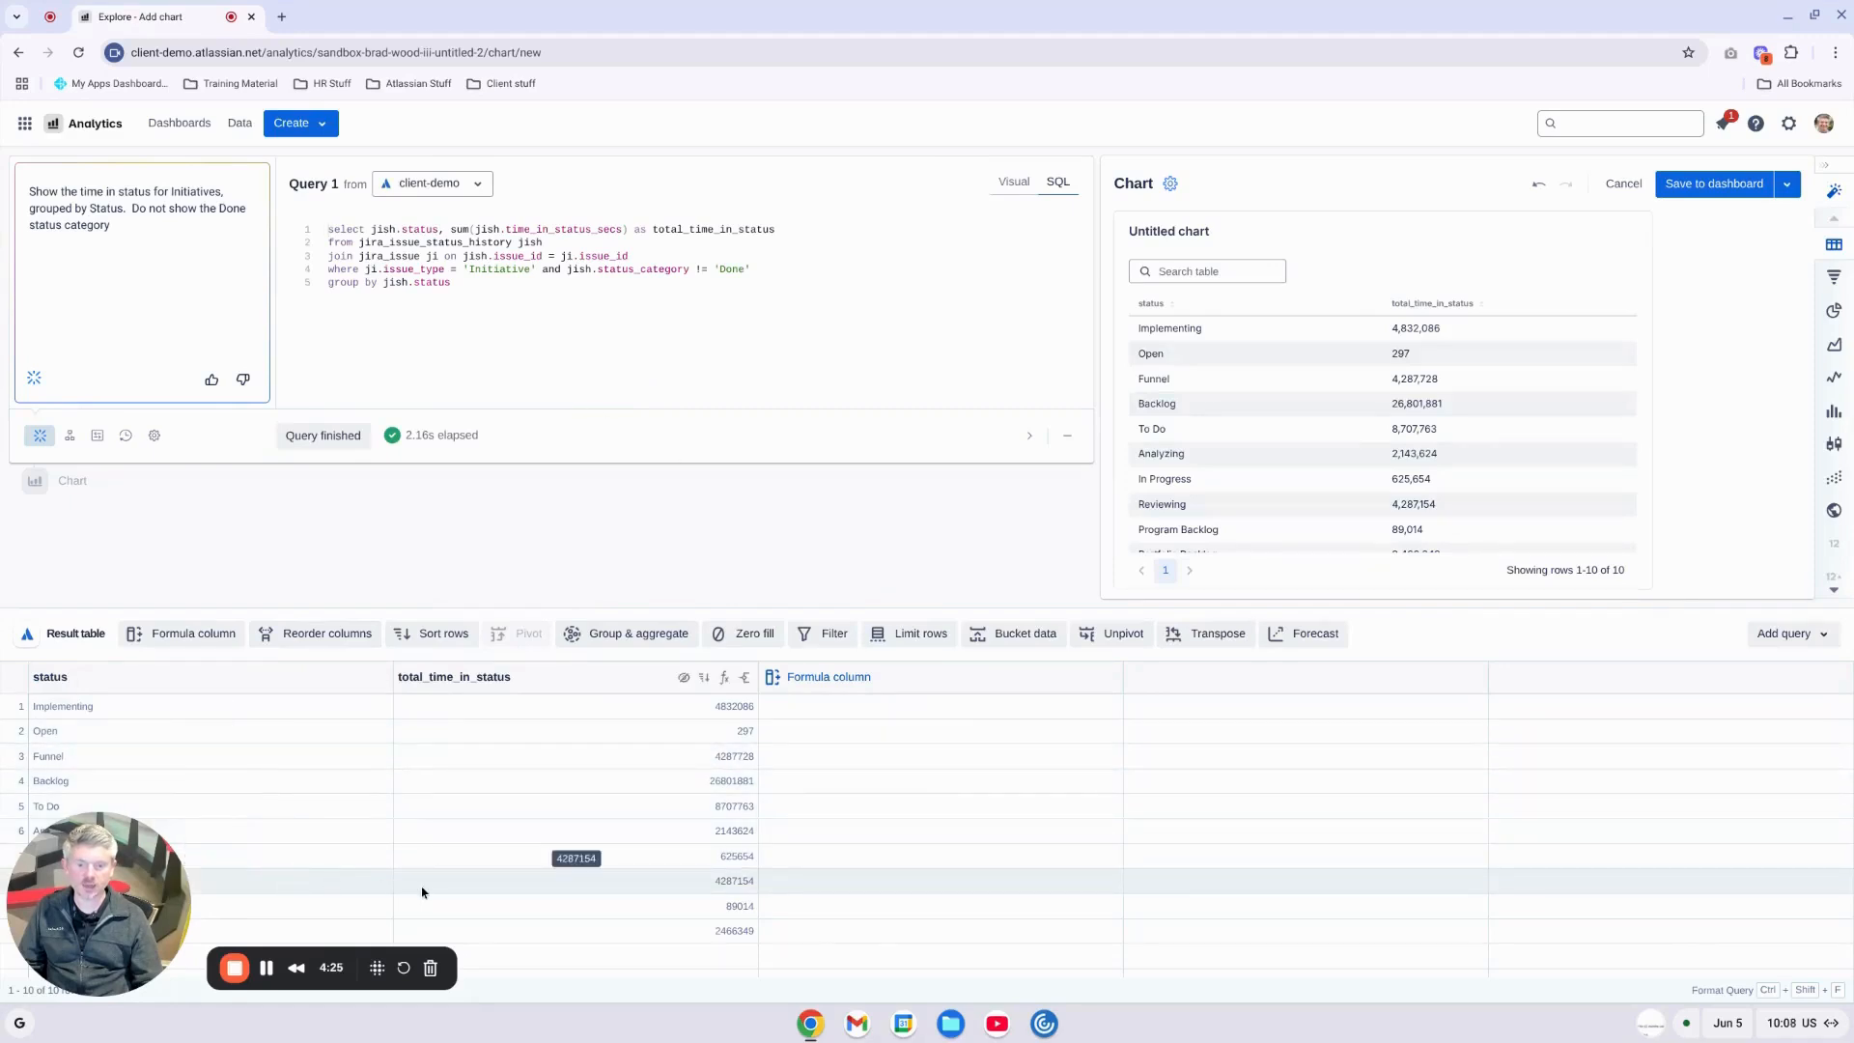
{"action": "left_click_drag", "start_coordinate": [140, 869], "coordinate": [1215, 826]}
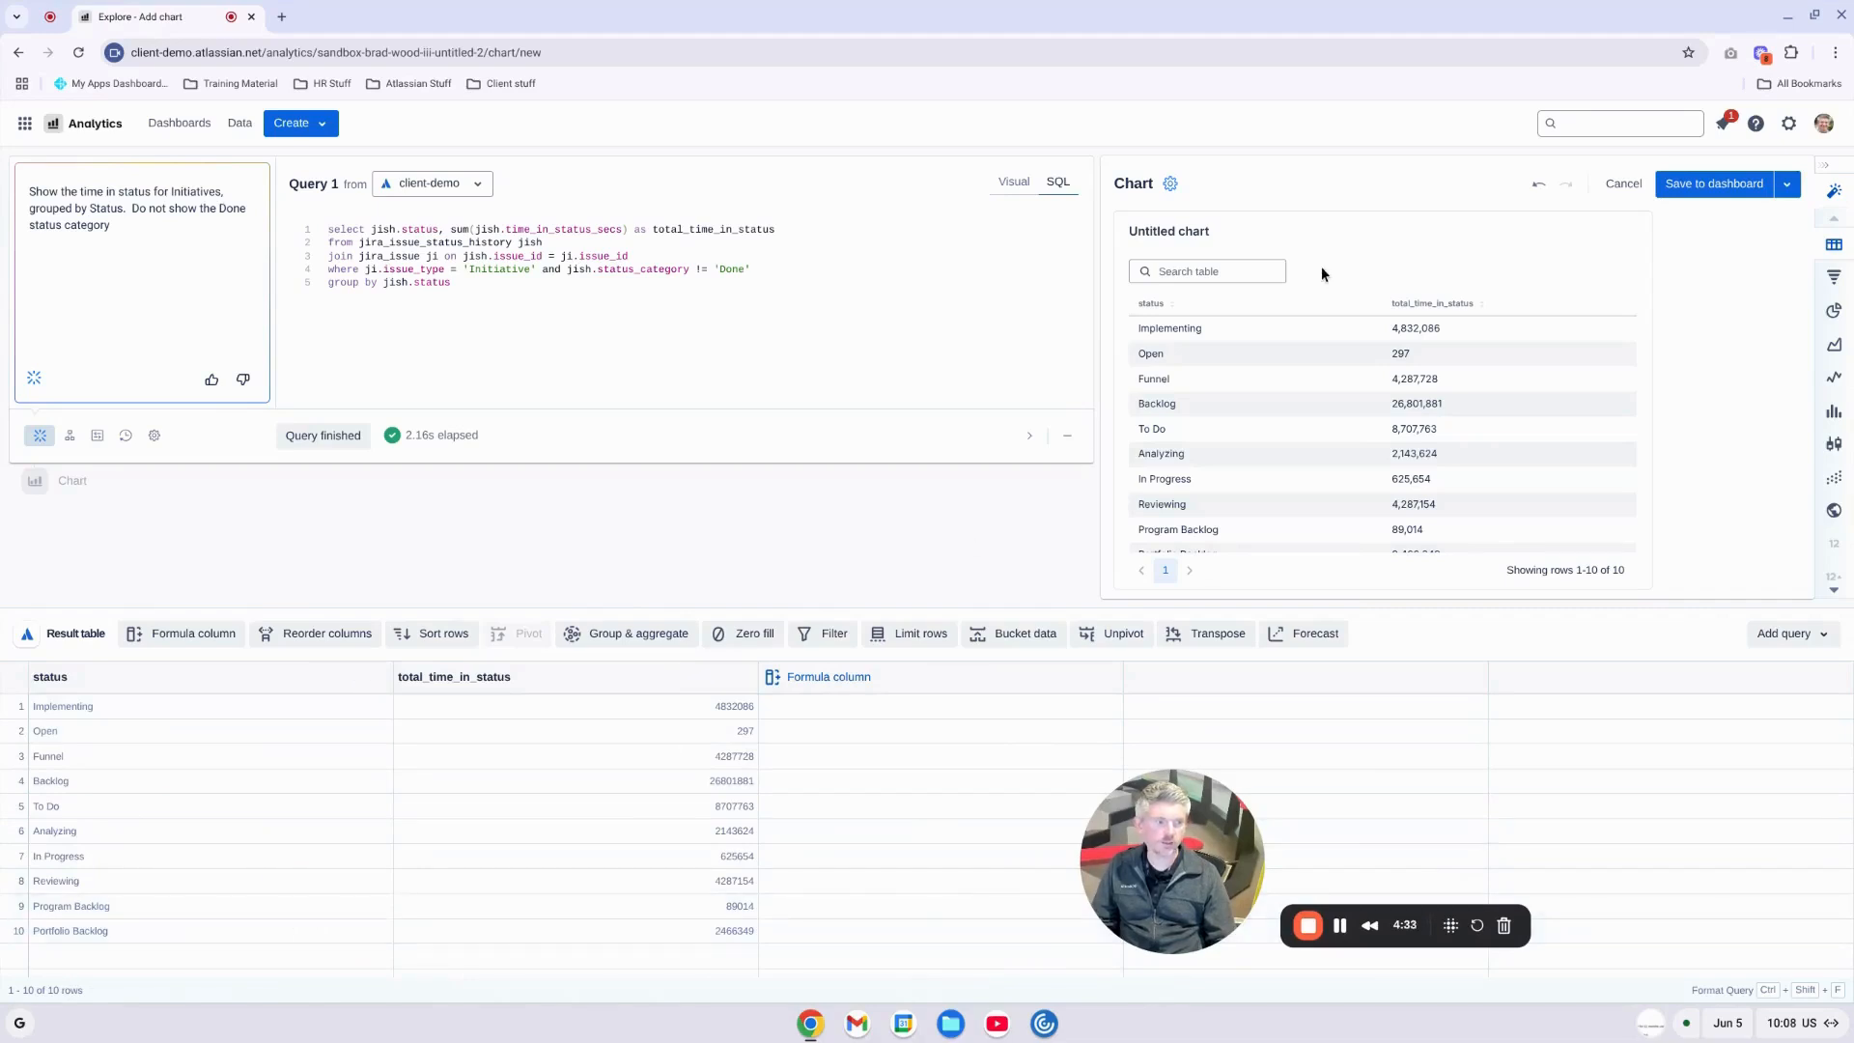
{"action": "left_click", "coordinate": [1687, 184]}
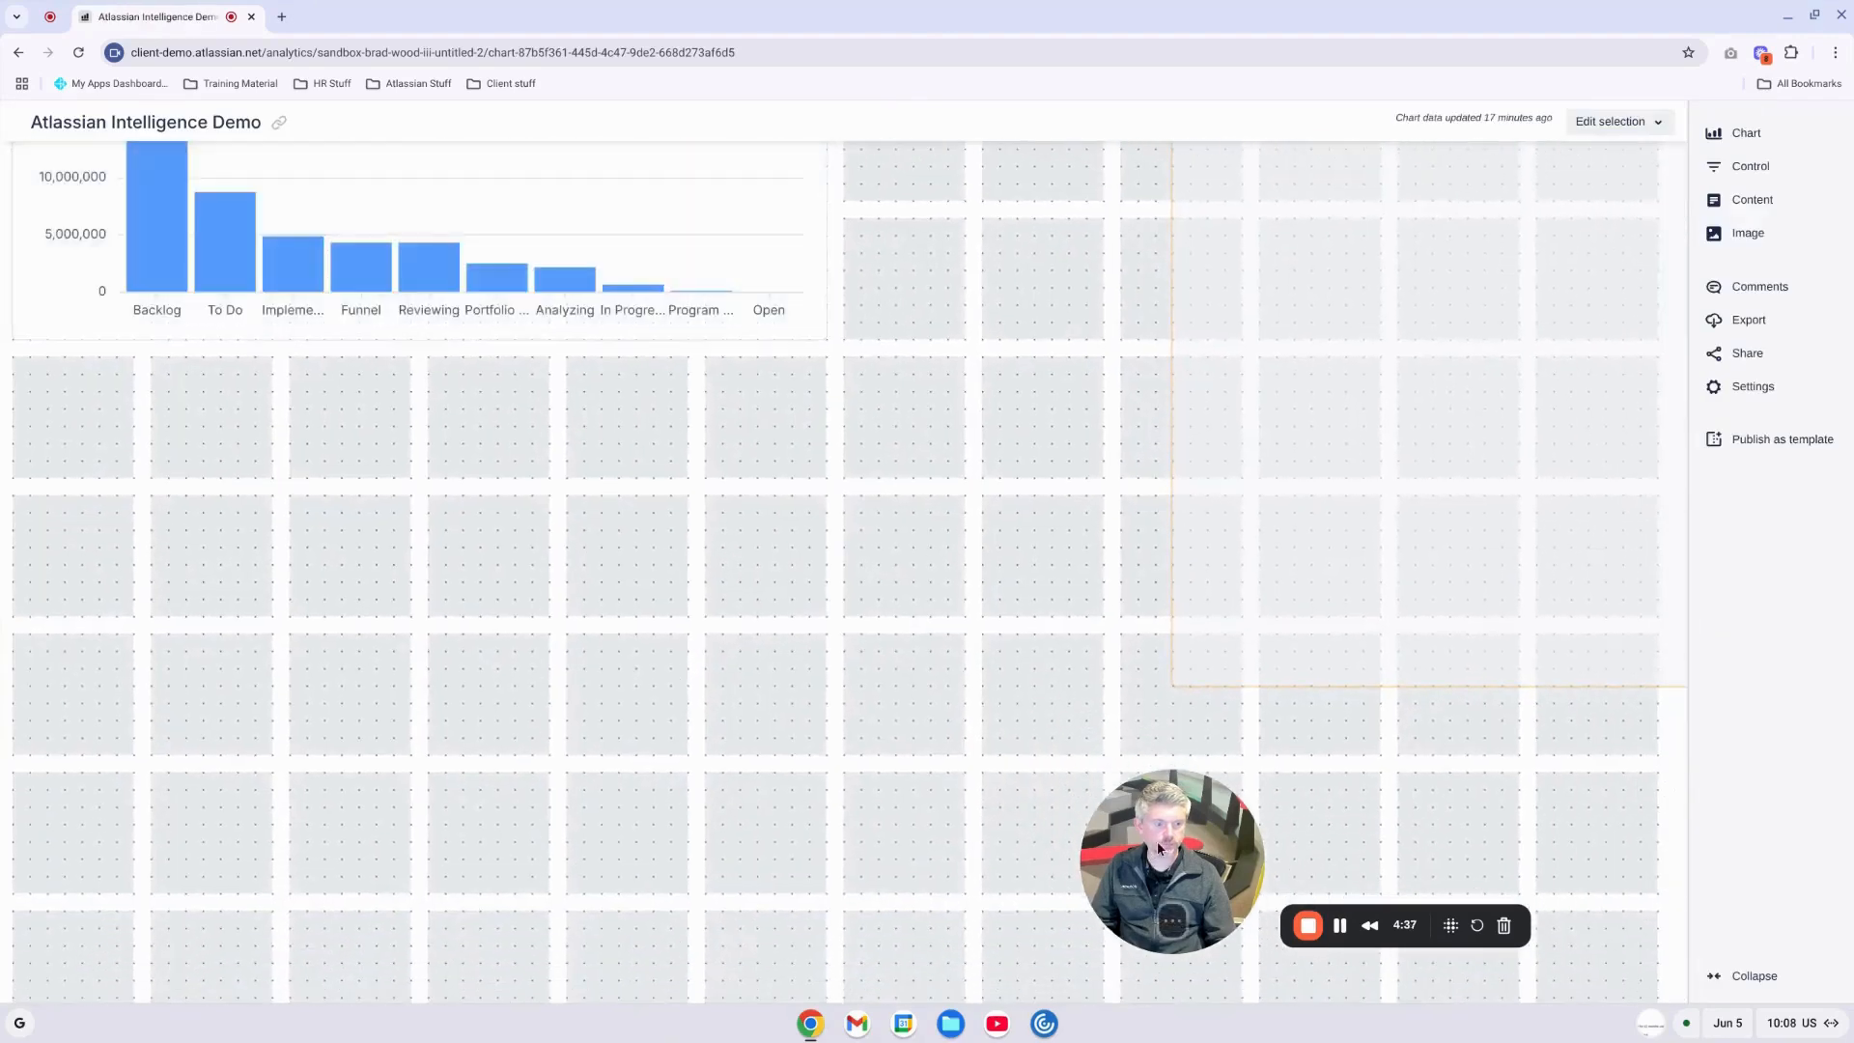
{"action": "left_click_drag", "start_coordinate": [617, 530], "coordinate": [990, 397]}
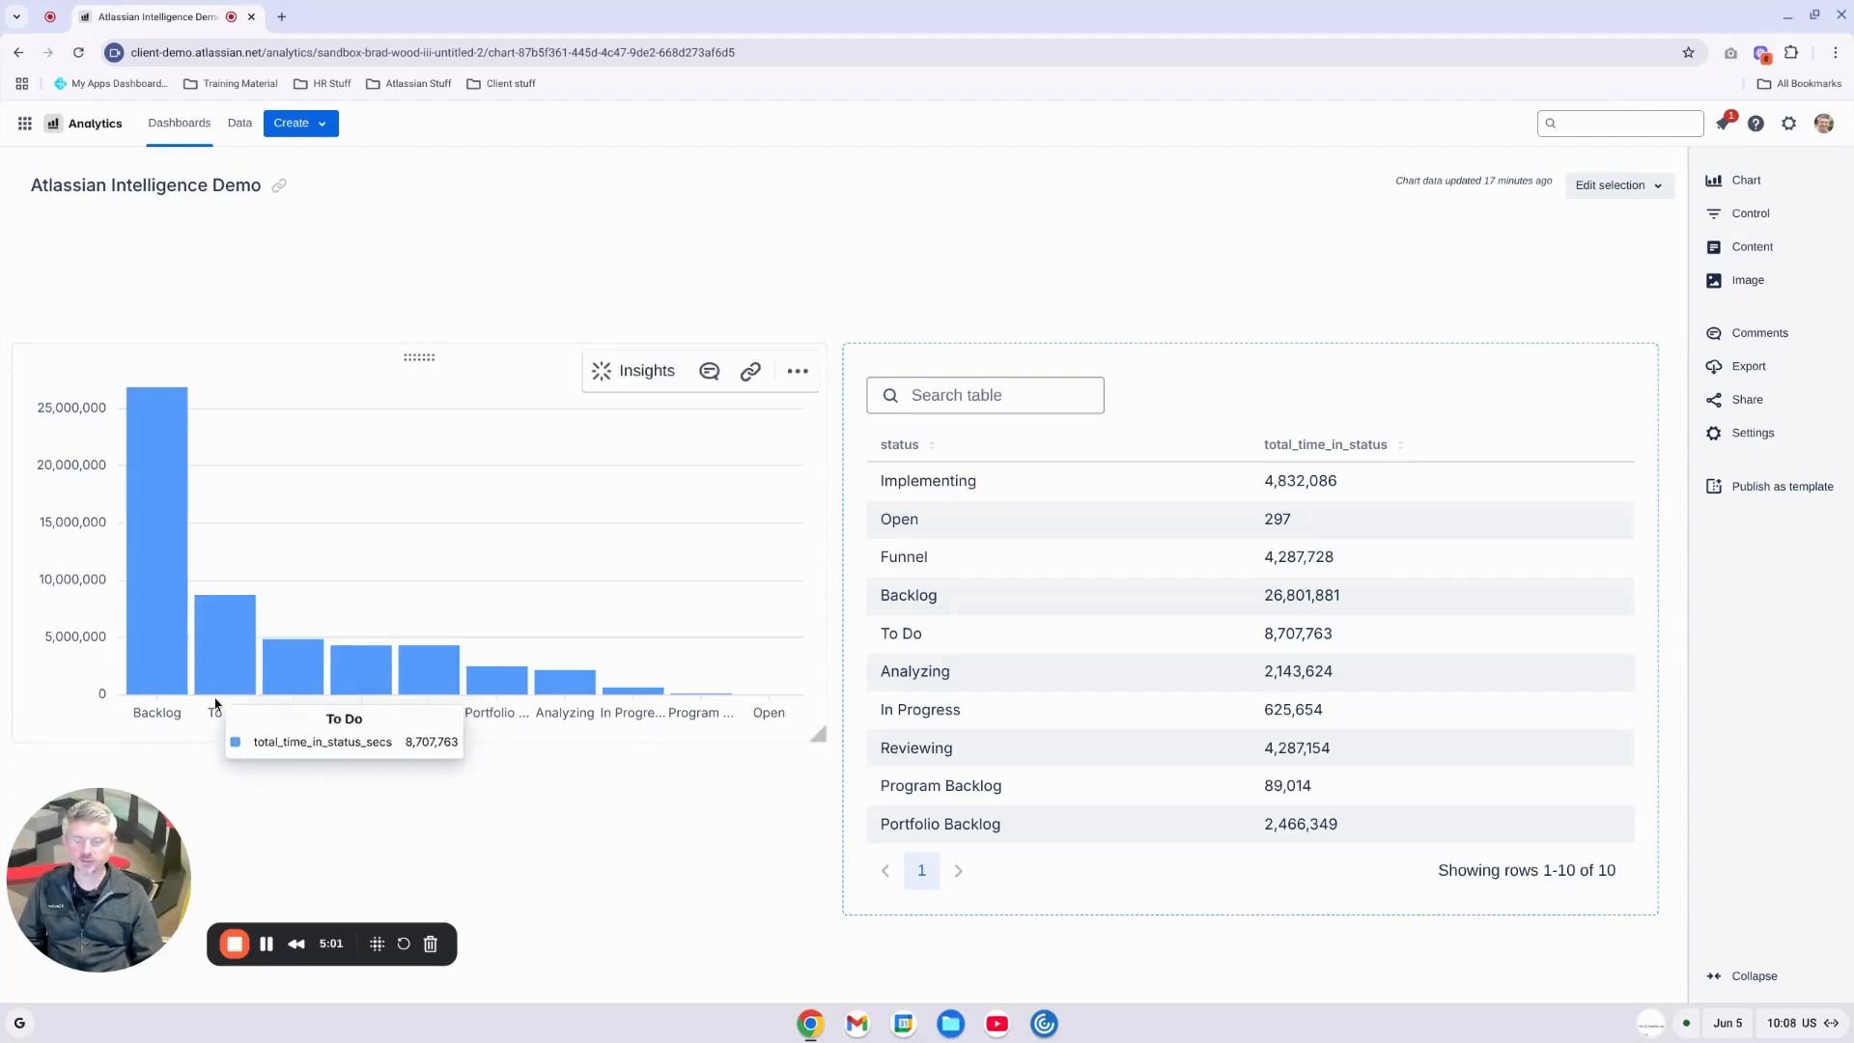
- Edit the bar chart and apply a custom AI formula to total_time_in_status_secs with the instruction "Convert column 2 to Days"
{"action": "left_click", "coordinate": [797, 371]}
{"action": "left_click", "coordinate": [841, 411]}
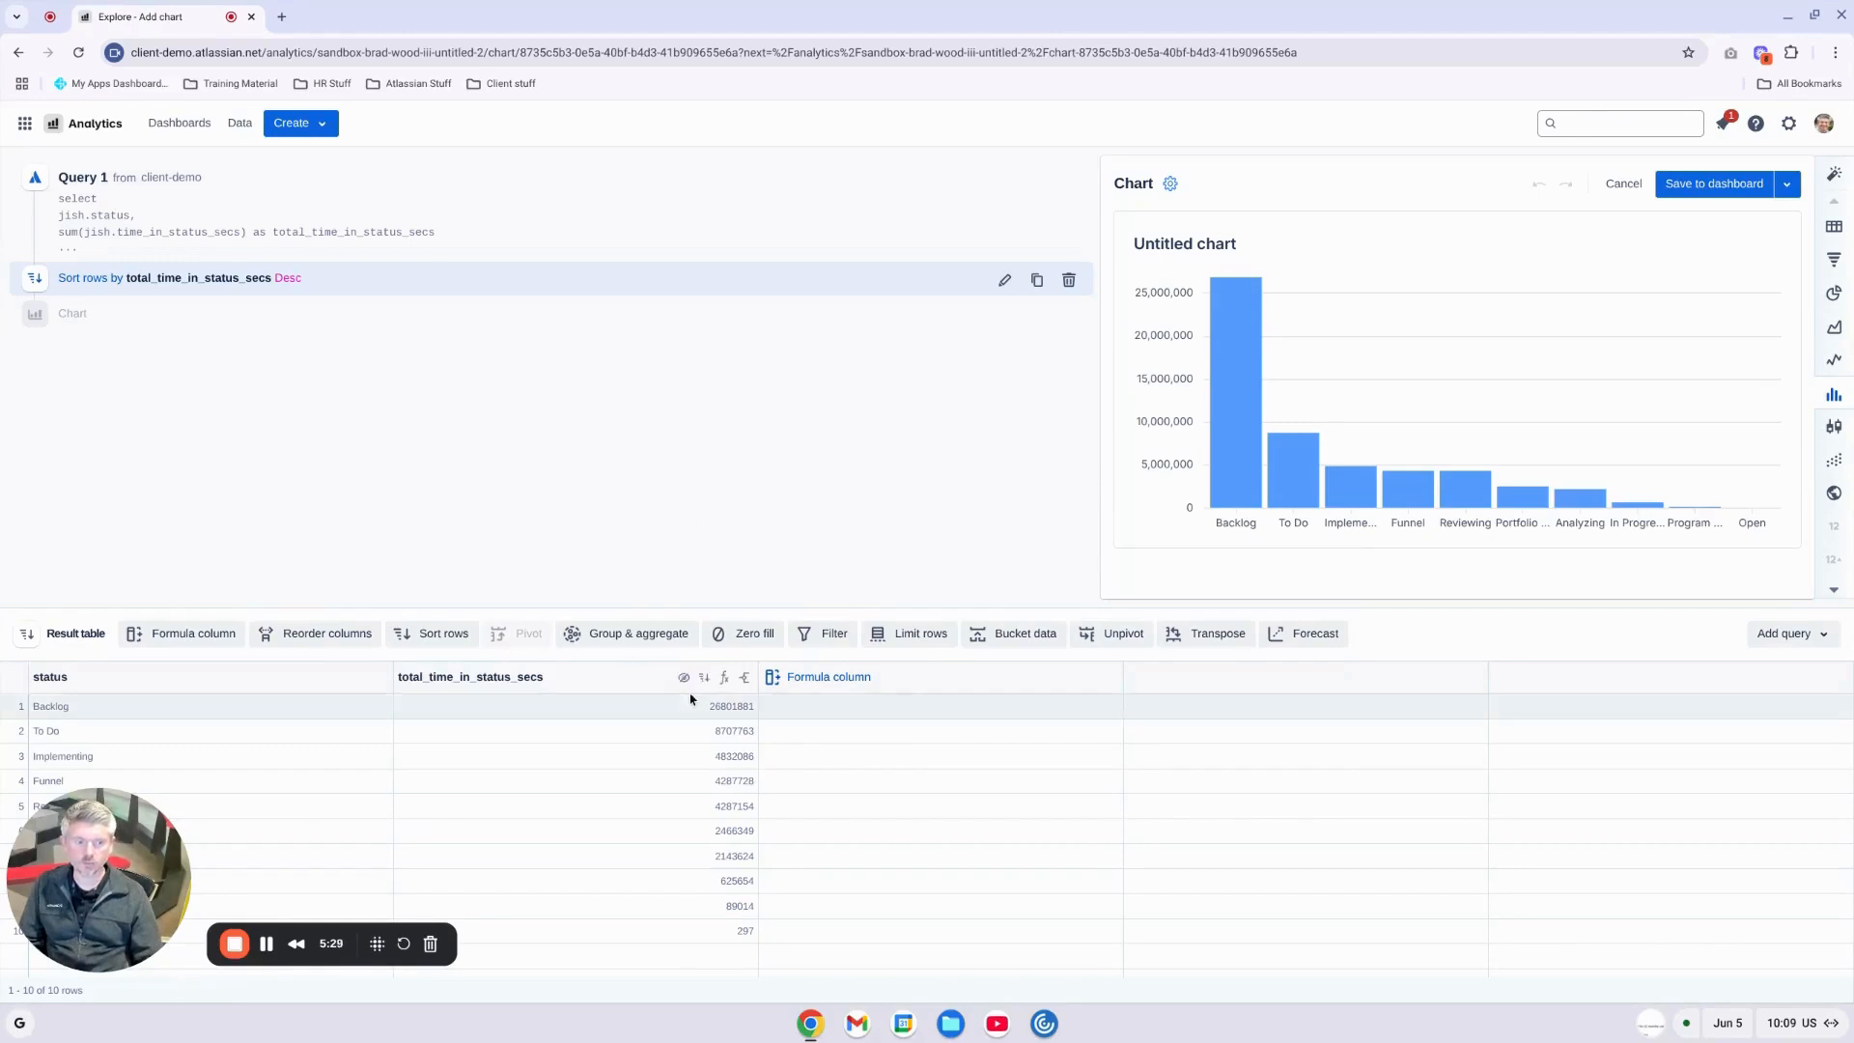
{"action": "left_click", "coordinate": [726, 680]}
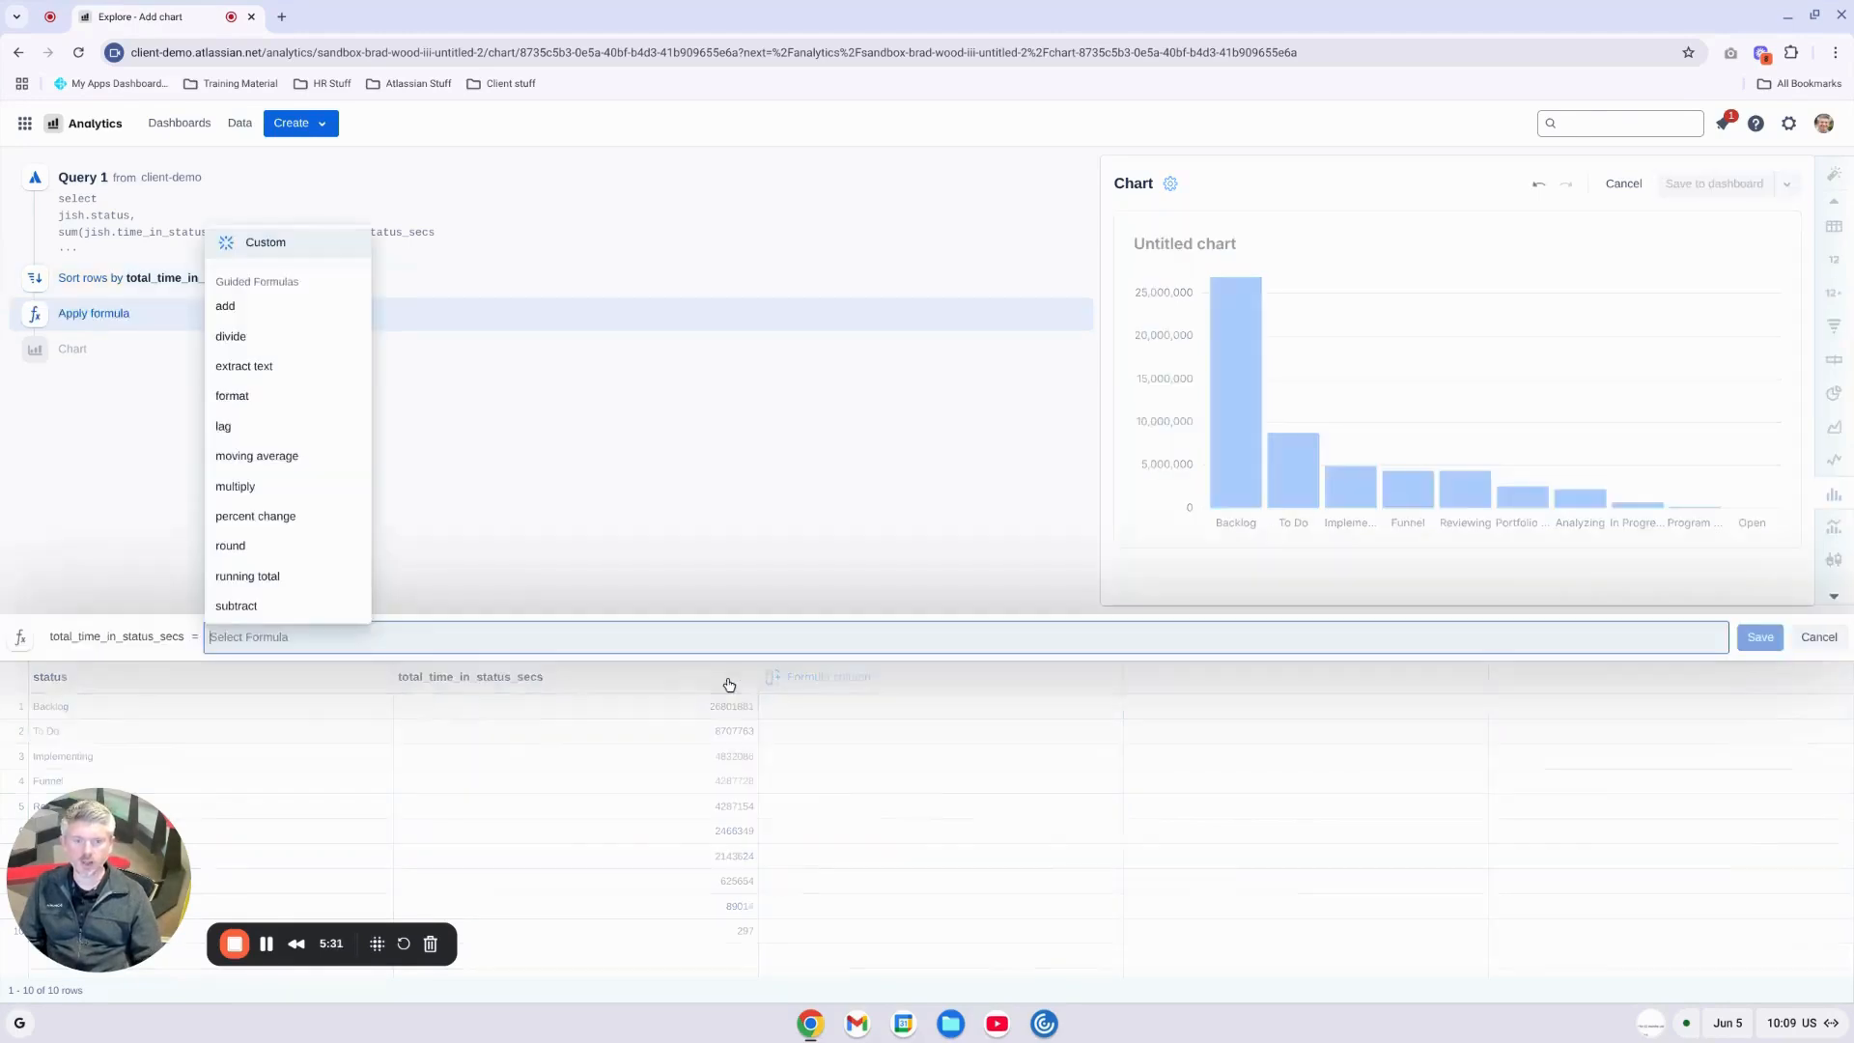
{"action": "left_click", "coordinate": [260, 247]}
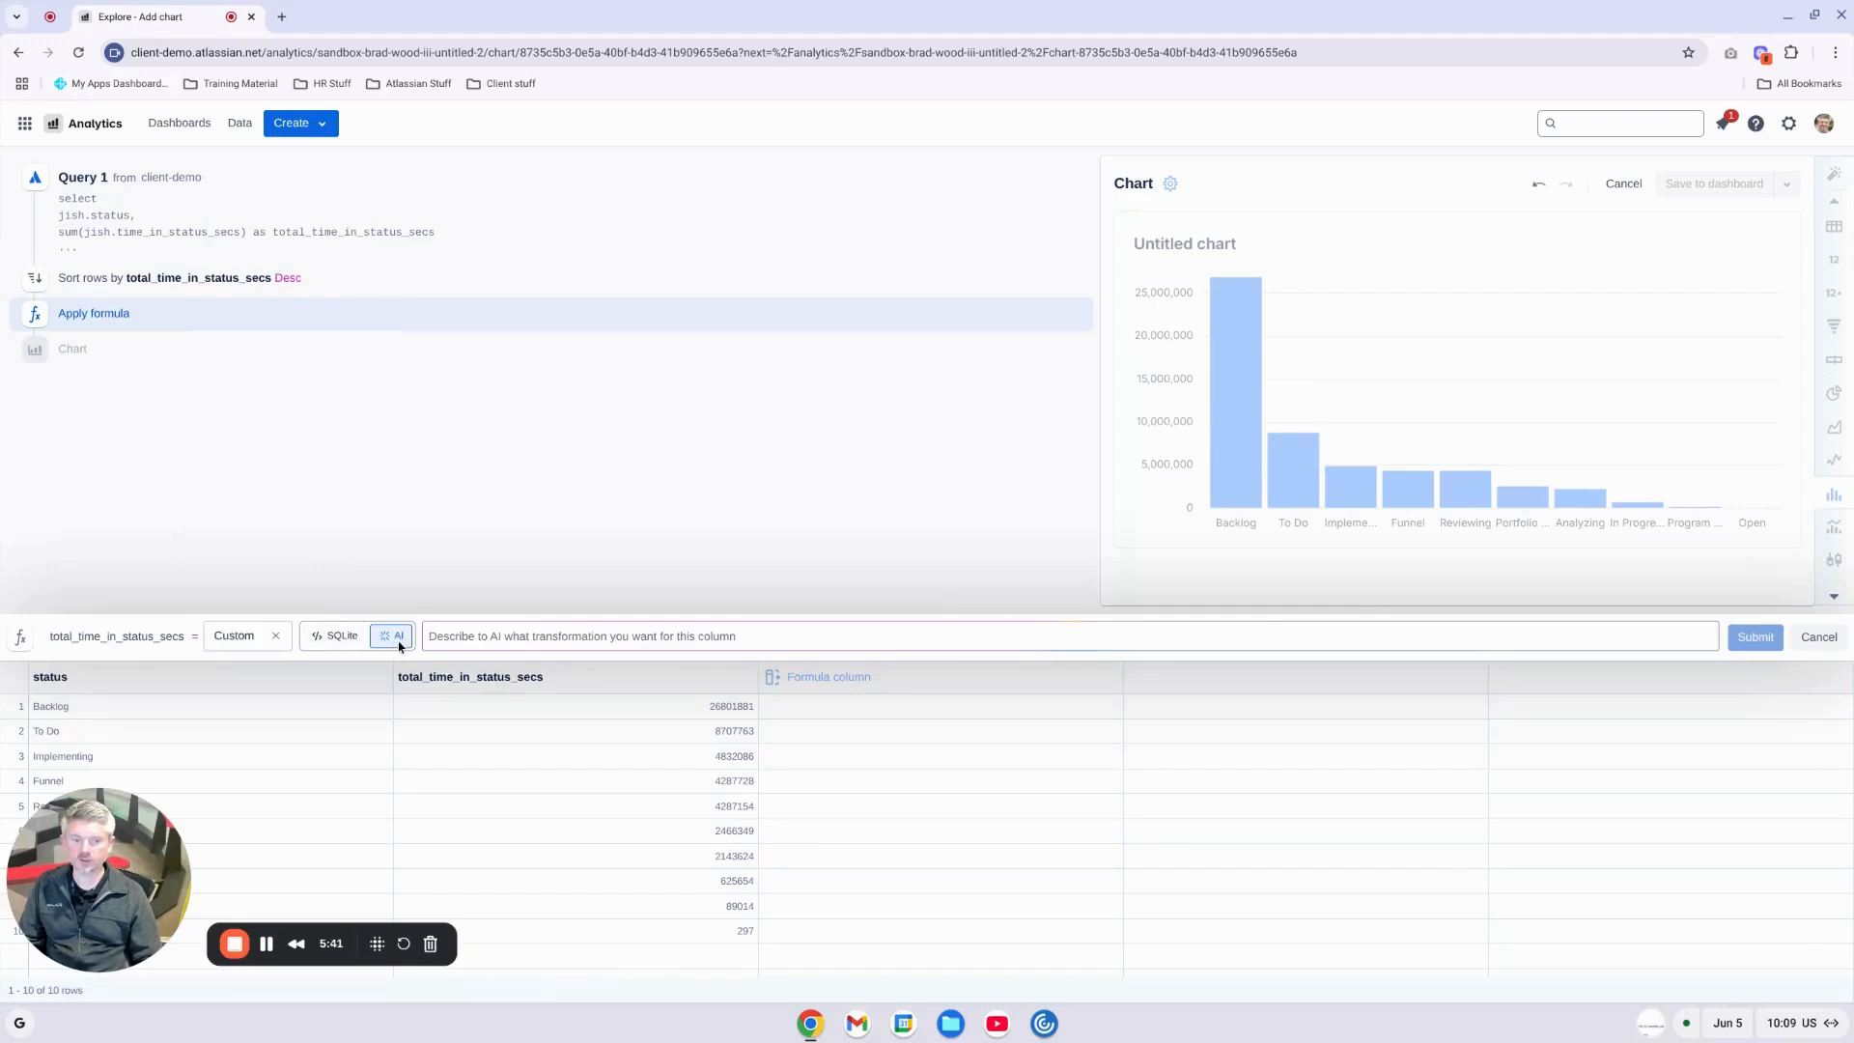
{"action": "left_click", "coordinate": [542, 638]}
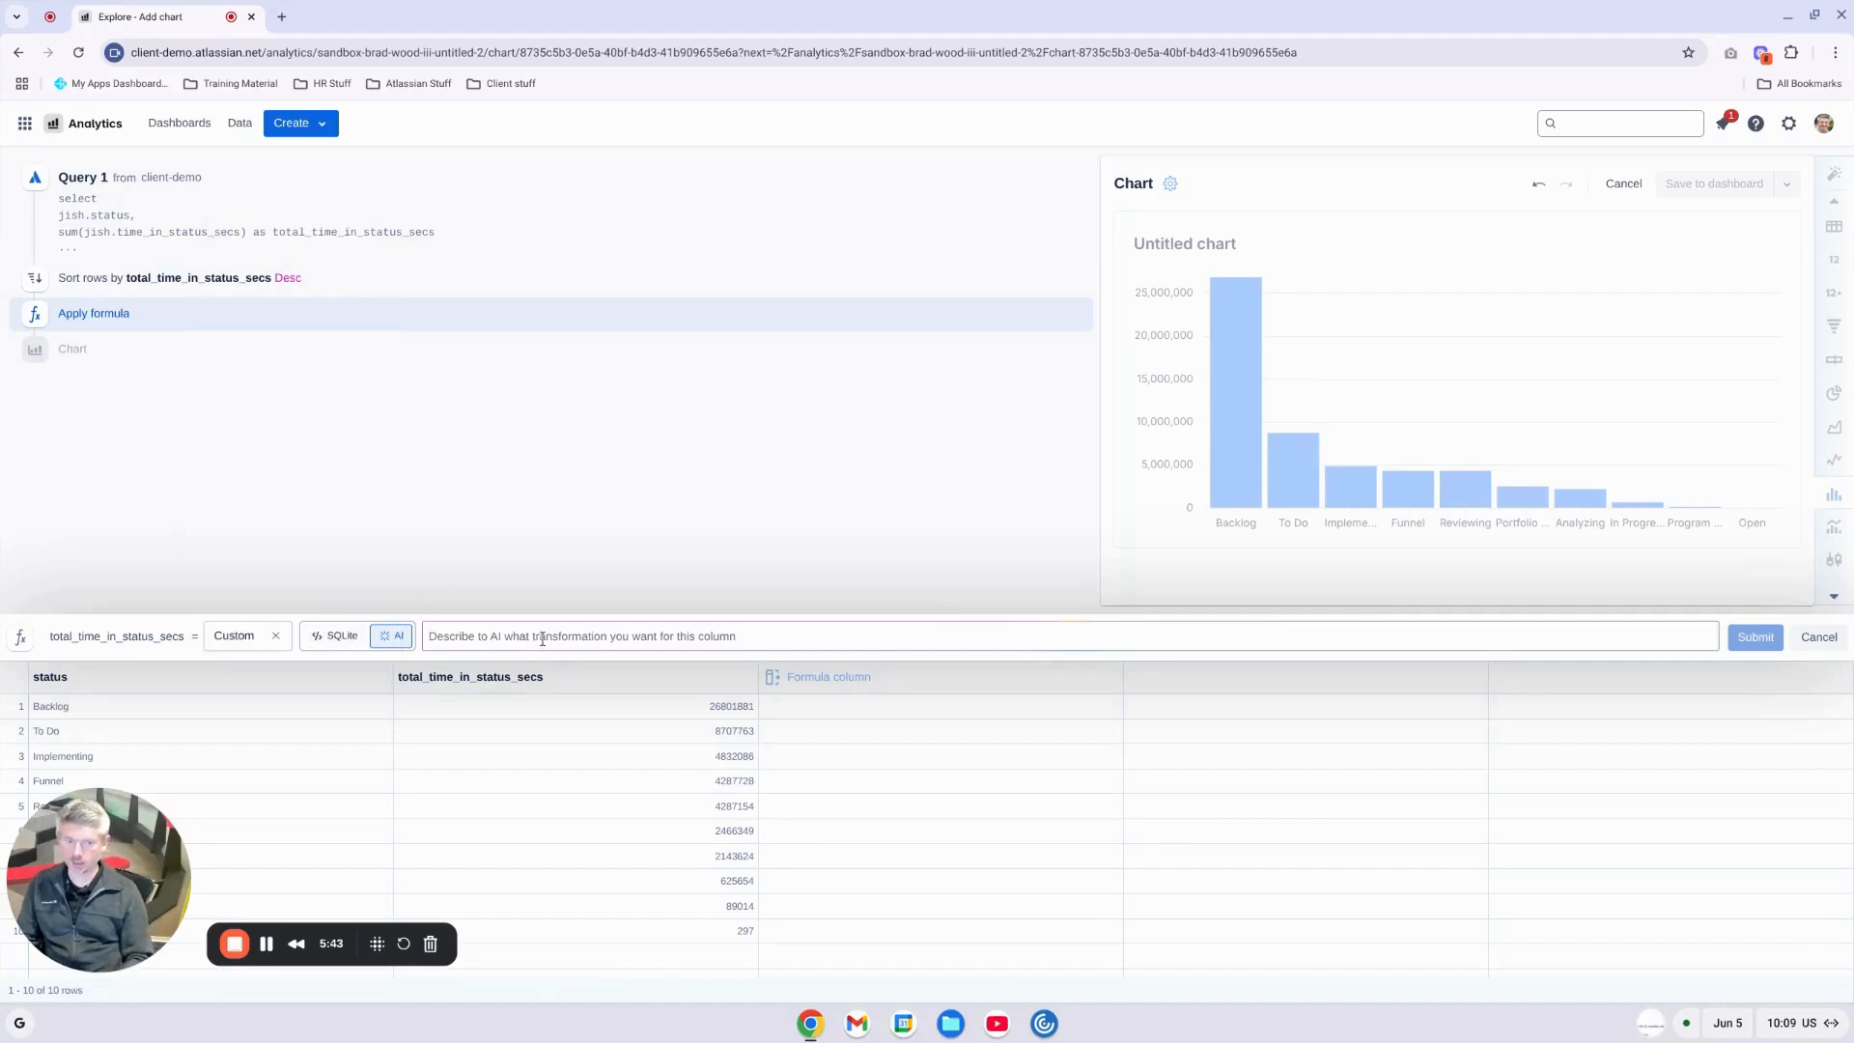
{"action": "type", "text": "Convert"}
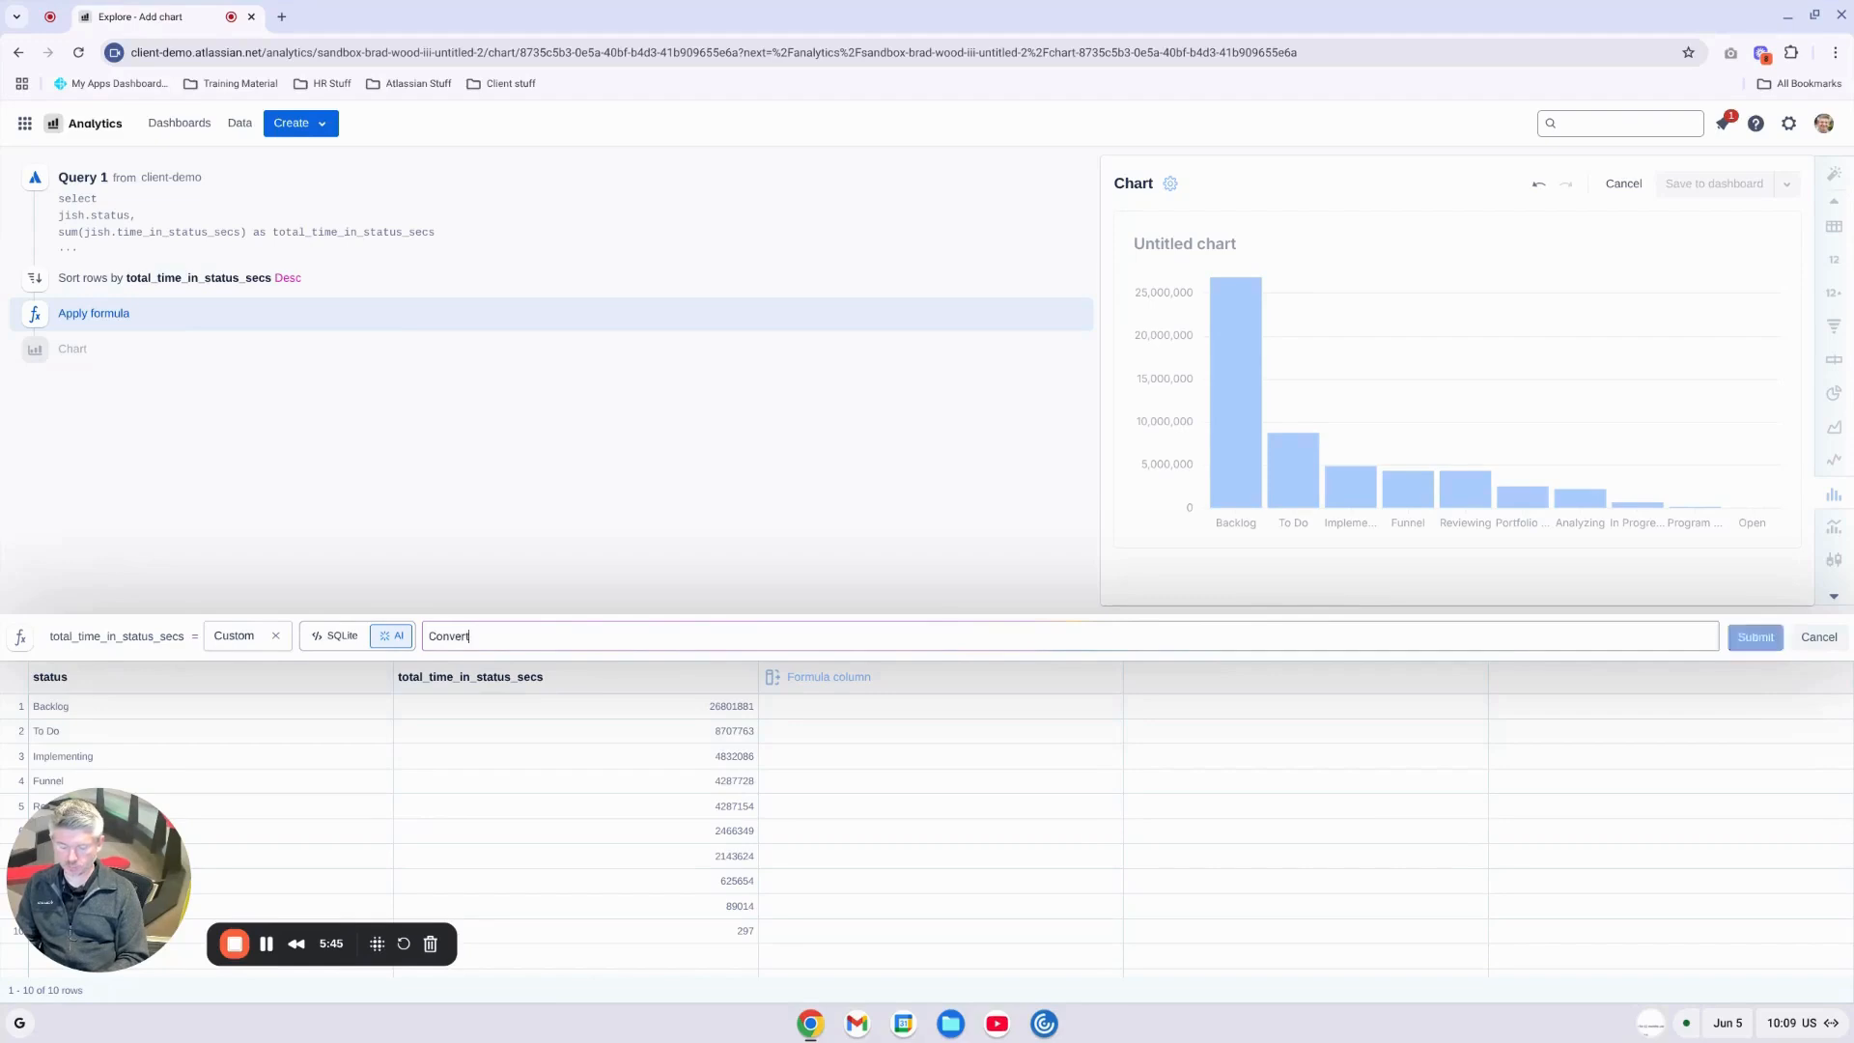
{"action": "type", "text": " column 2 "}
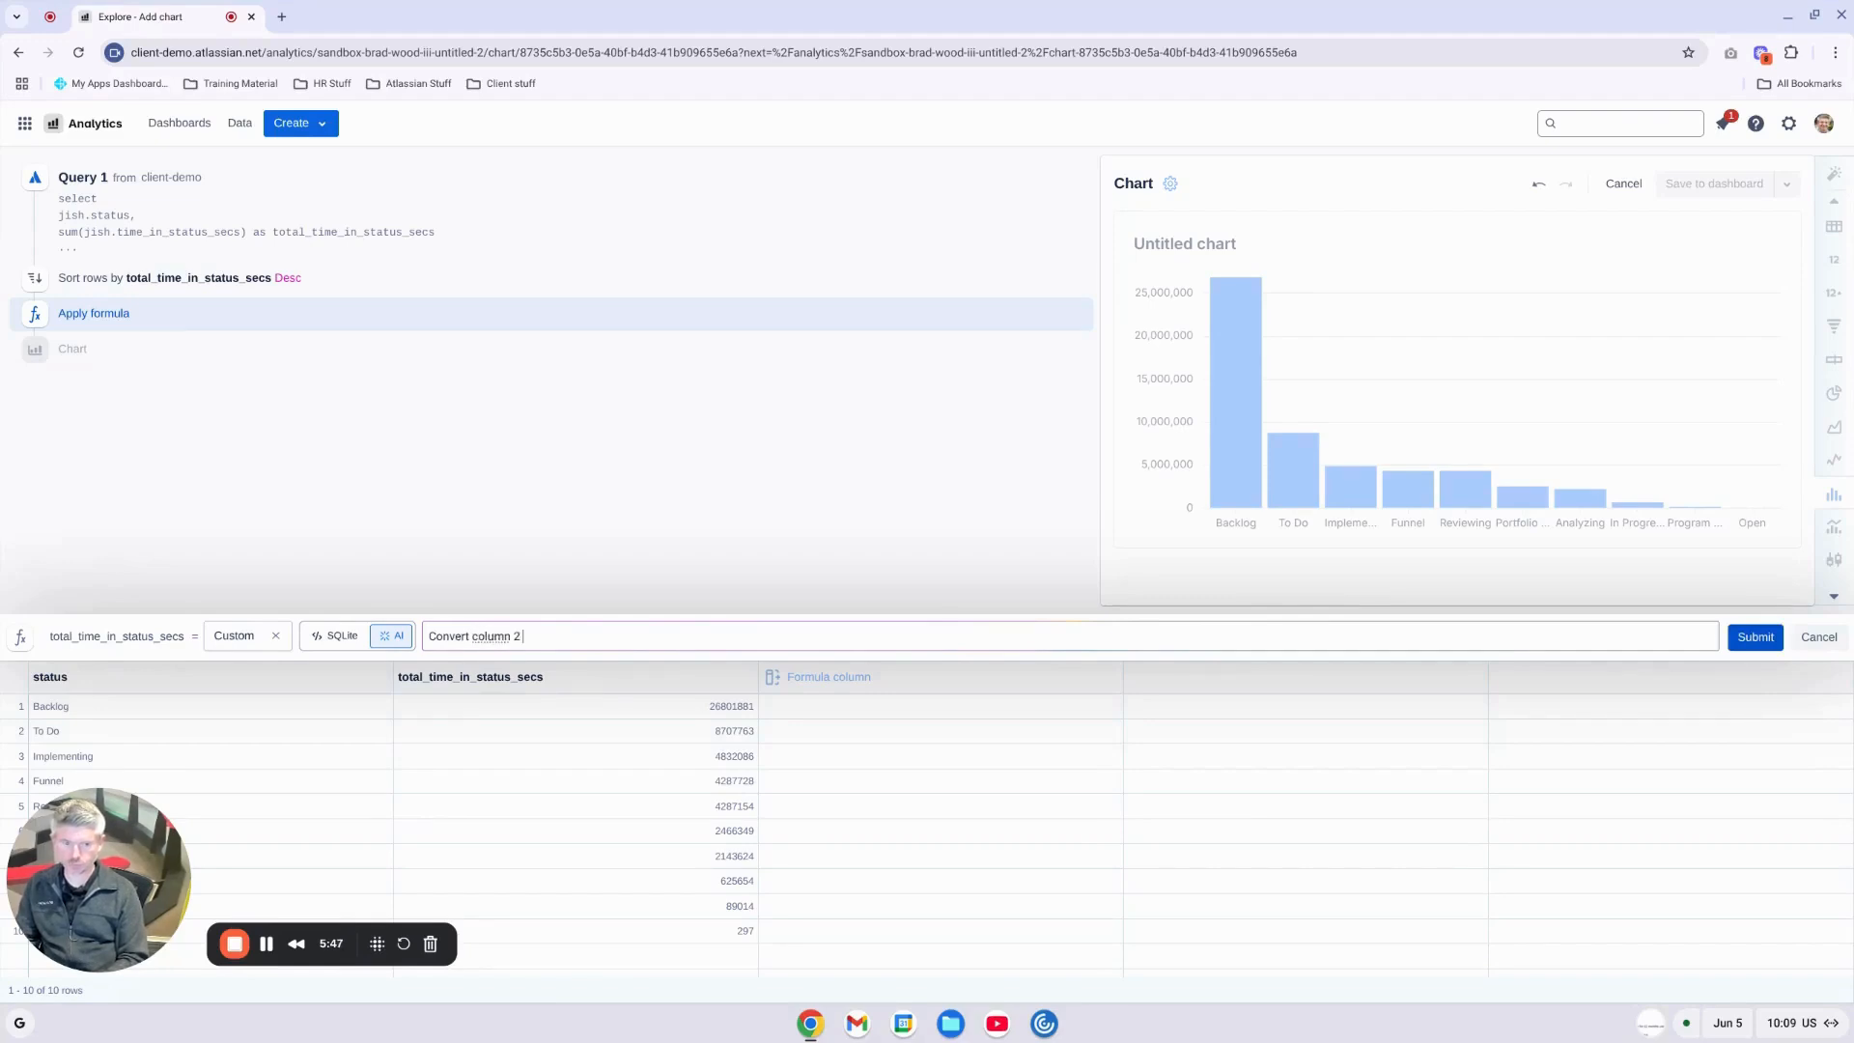
{"action": "type", "text": "to Days"}
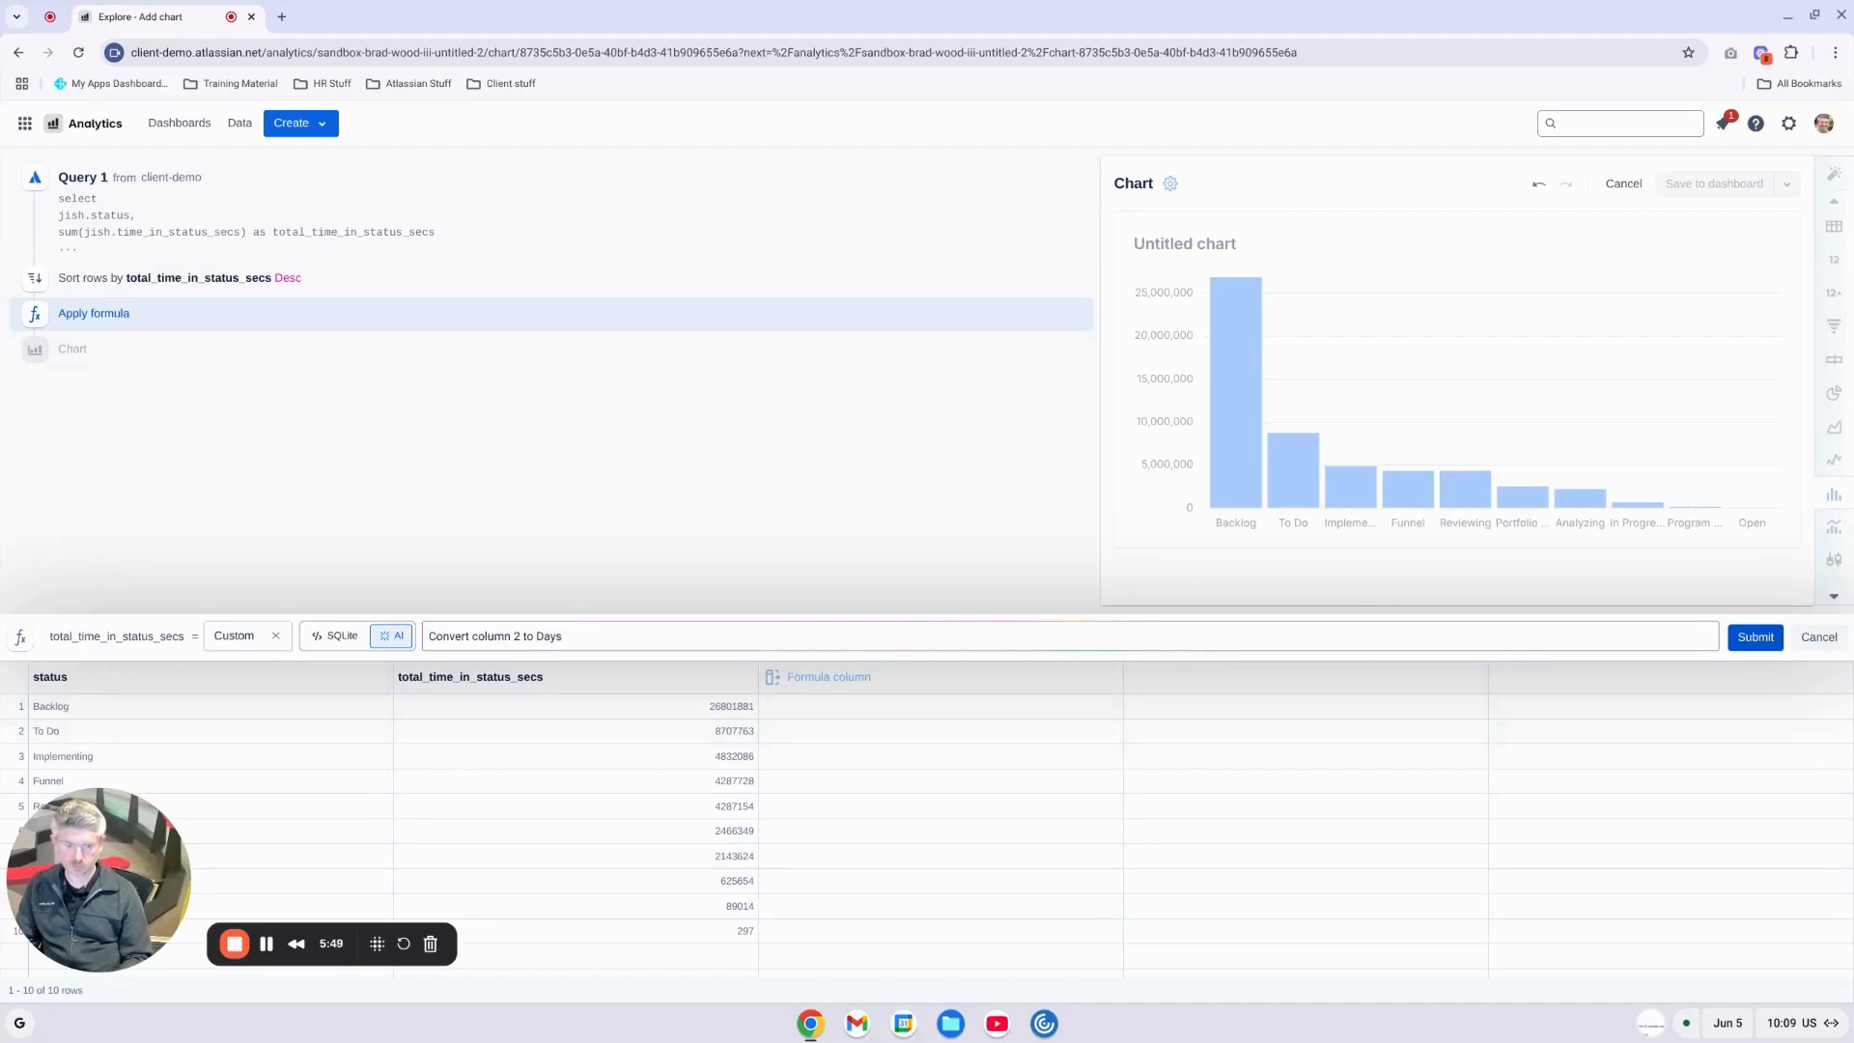
{"action": "key", "text": "Return"}
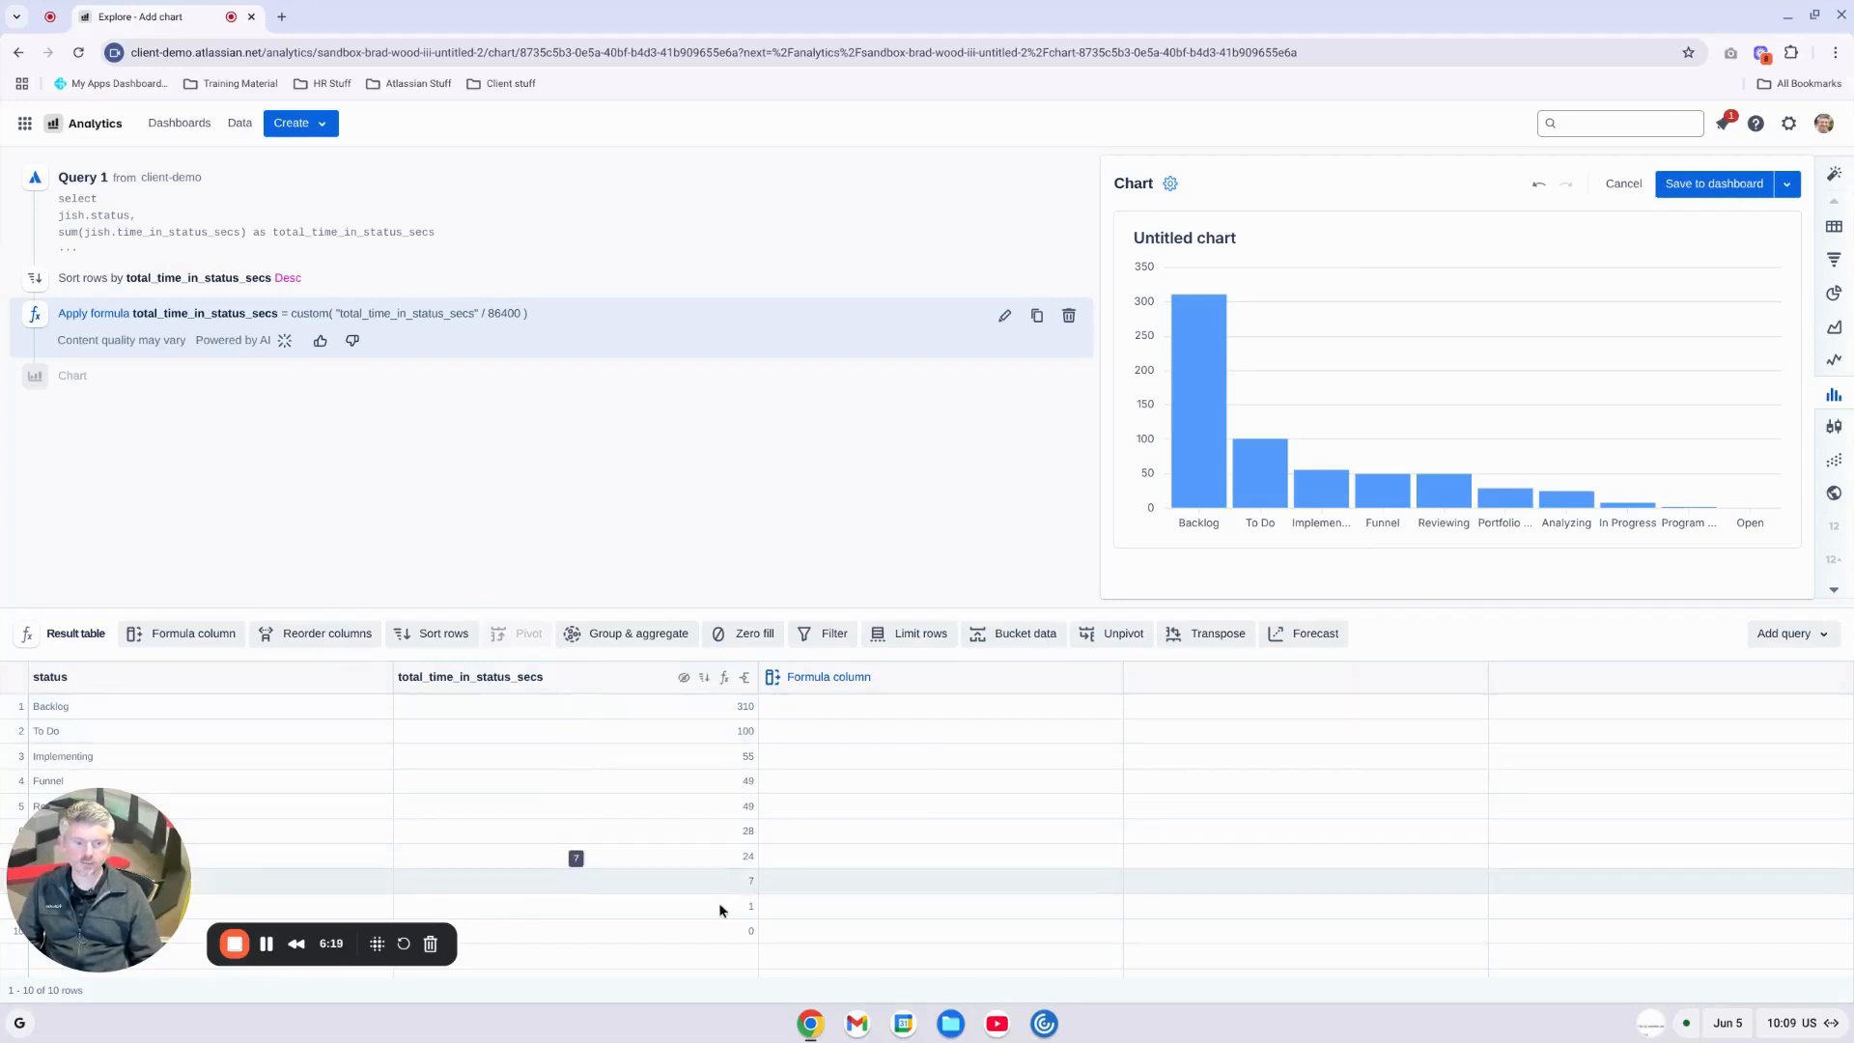
- Save the edited bar chart to the Atlassian Intelligence Demo dashboard
{"action": "left_click_drag", "start_coordinate": [124, 808], "coordinate": [198, 822]}
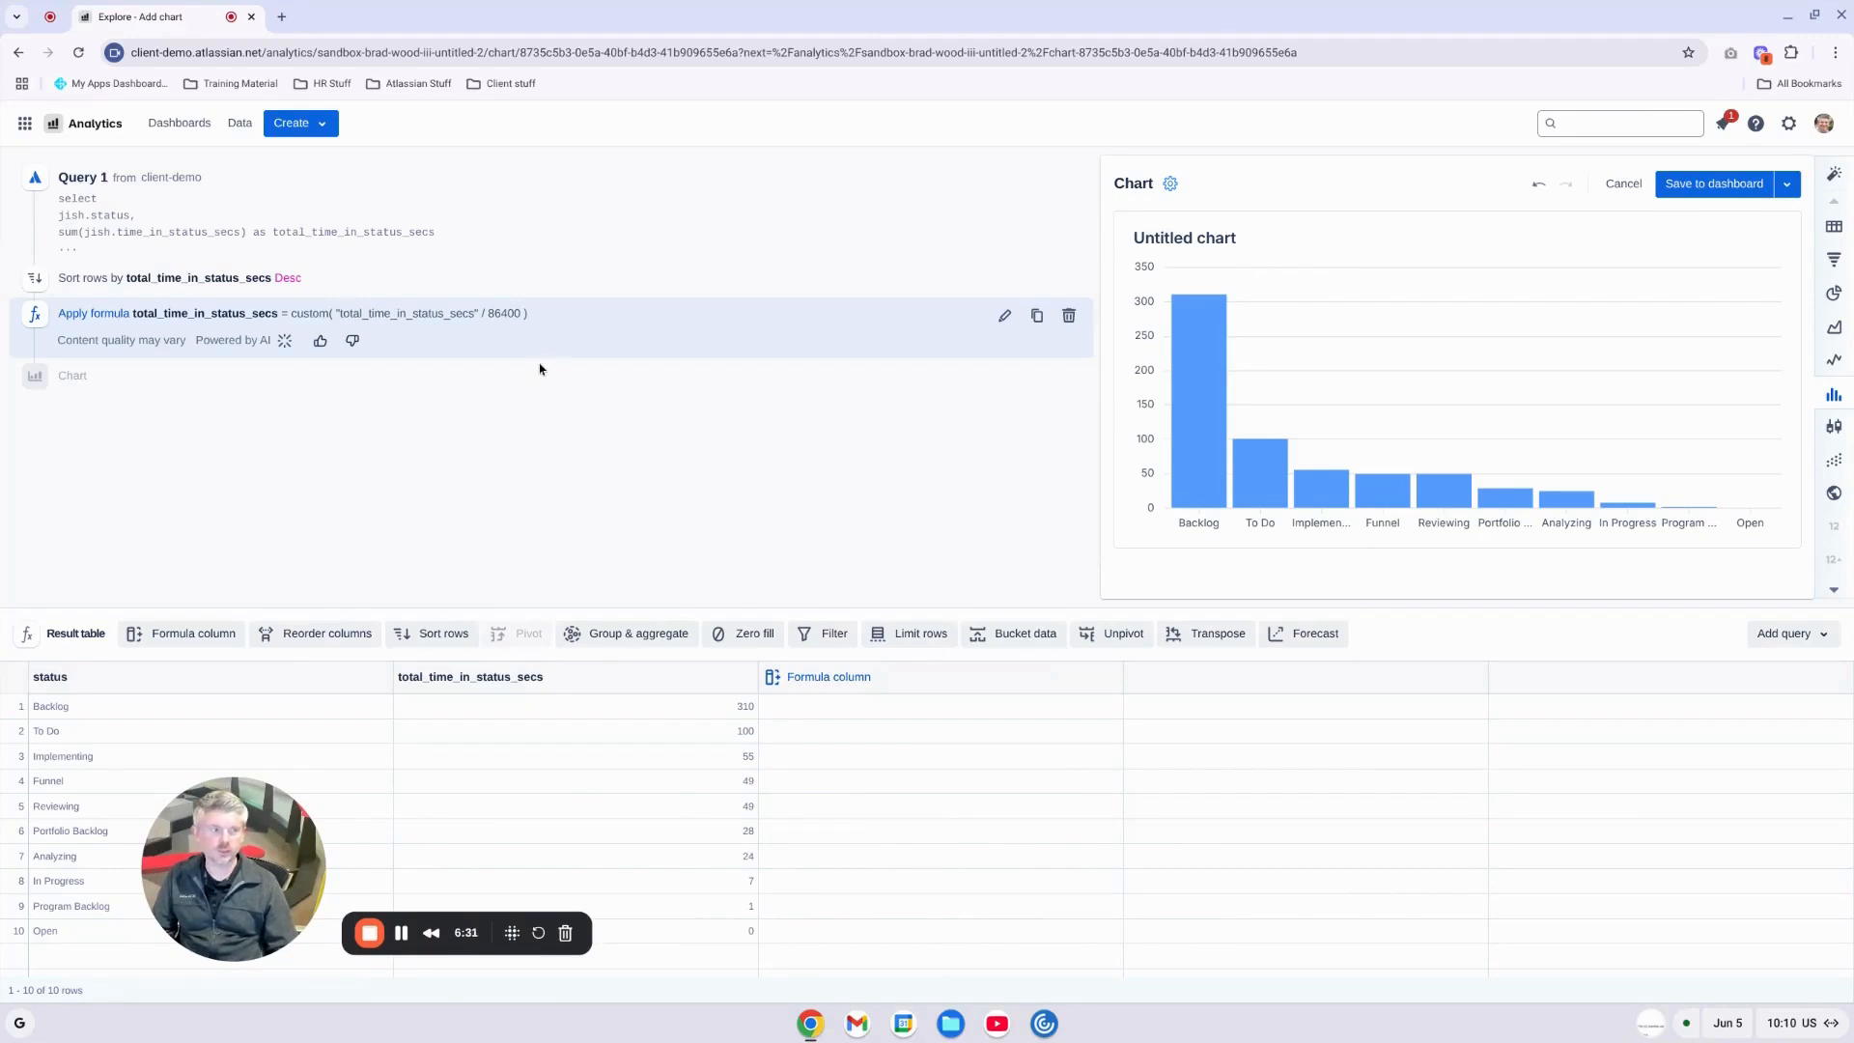
{"action": "left_click", "coordinate": [1687, 193]}
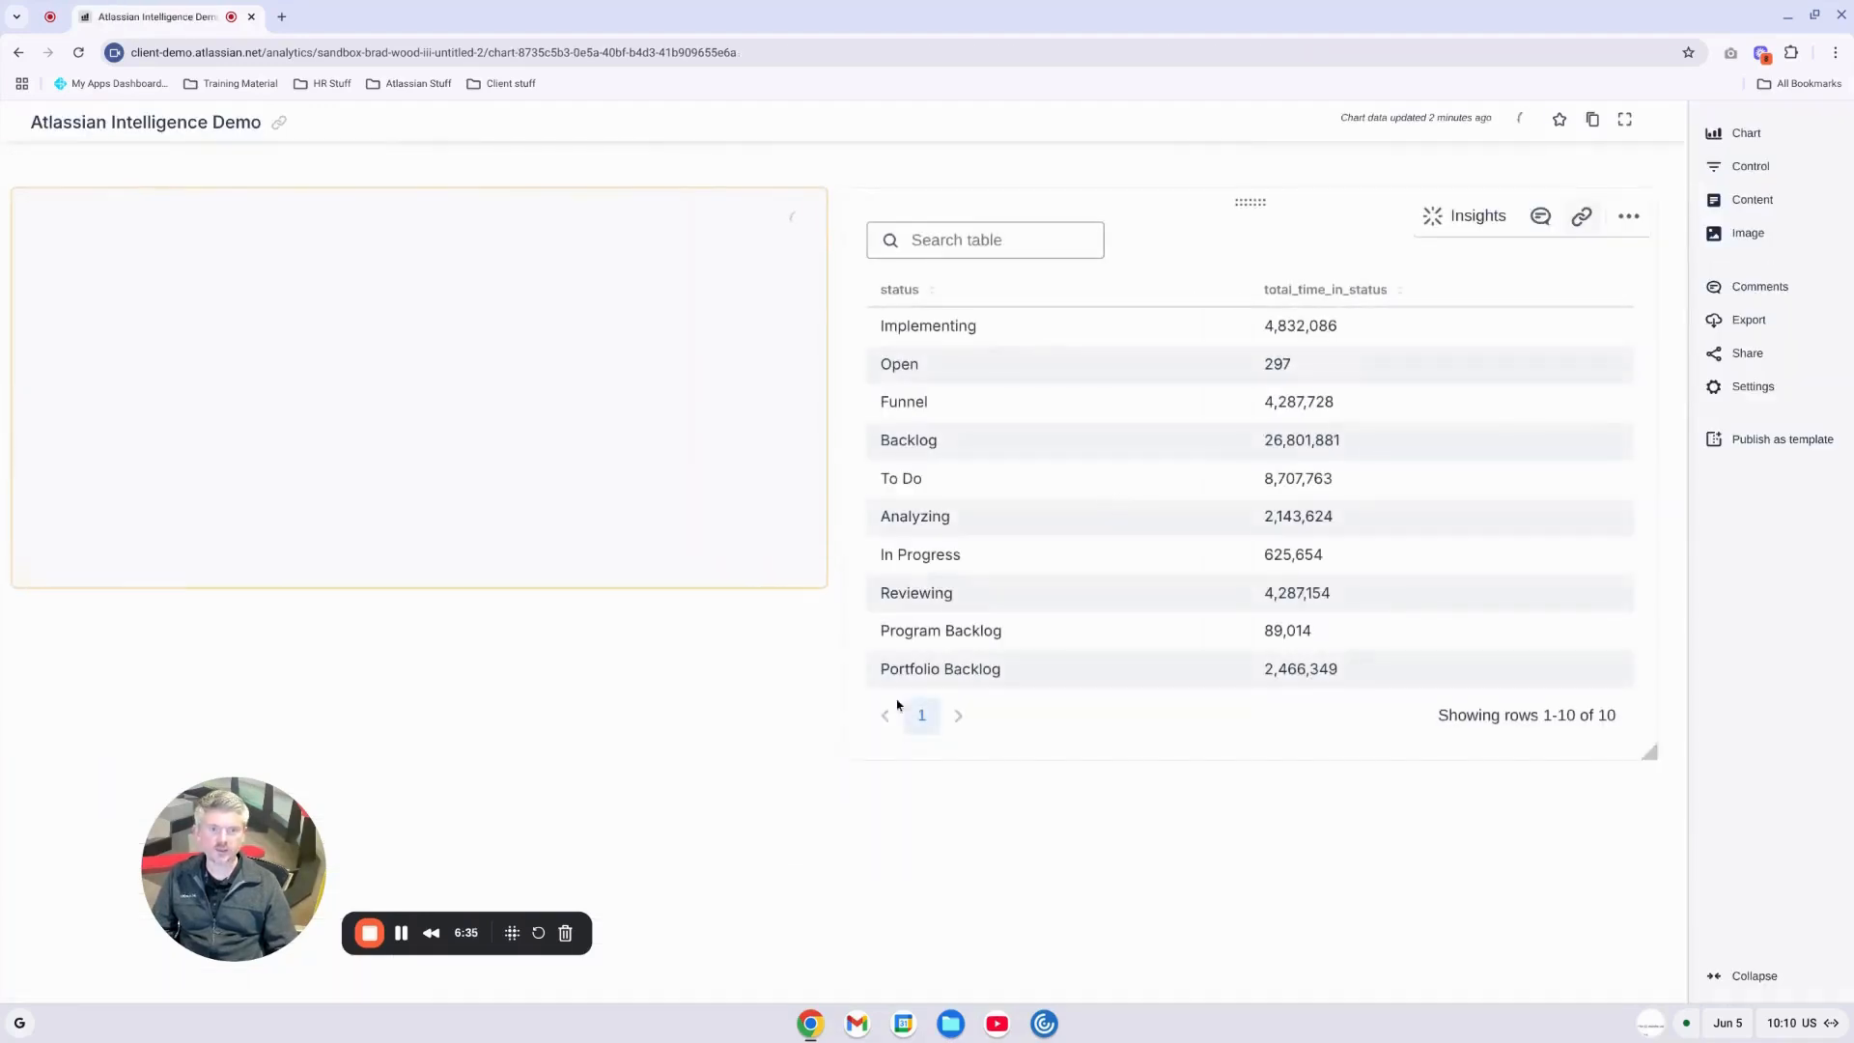
{"action": "mouse_move", "coordinate": [138, 517]}
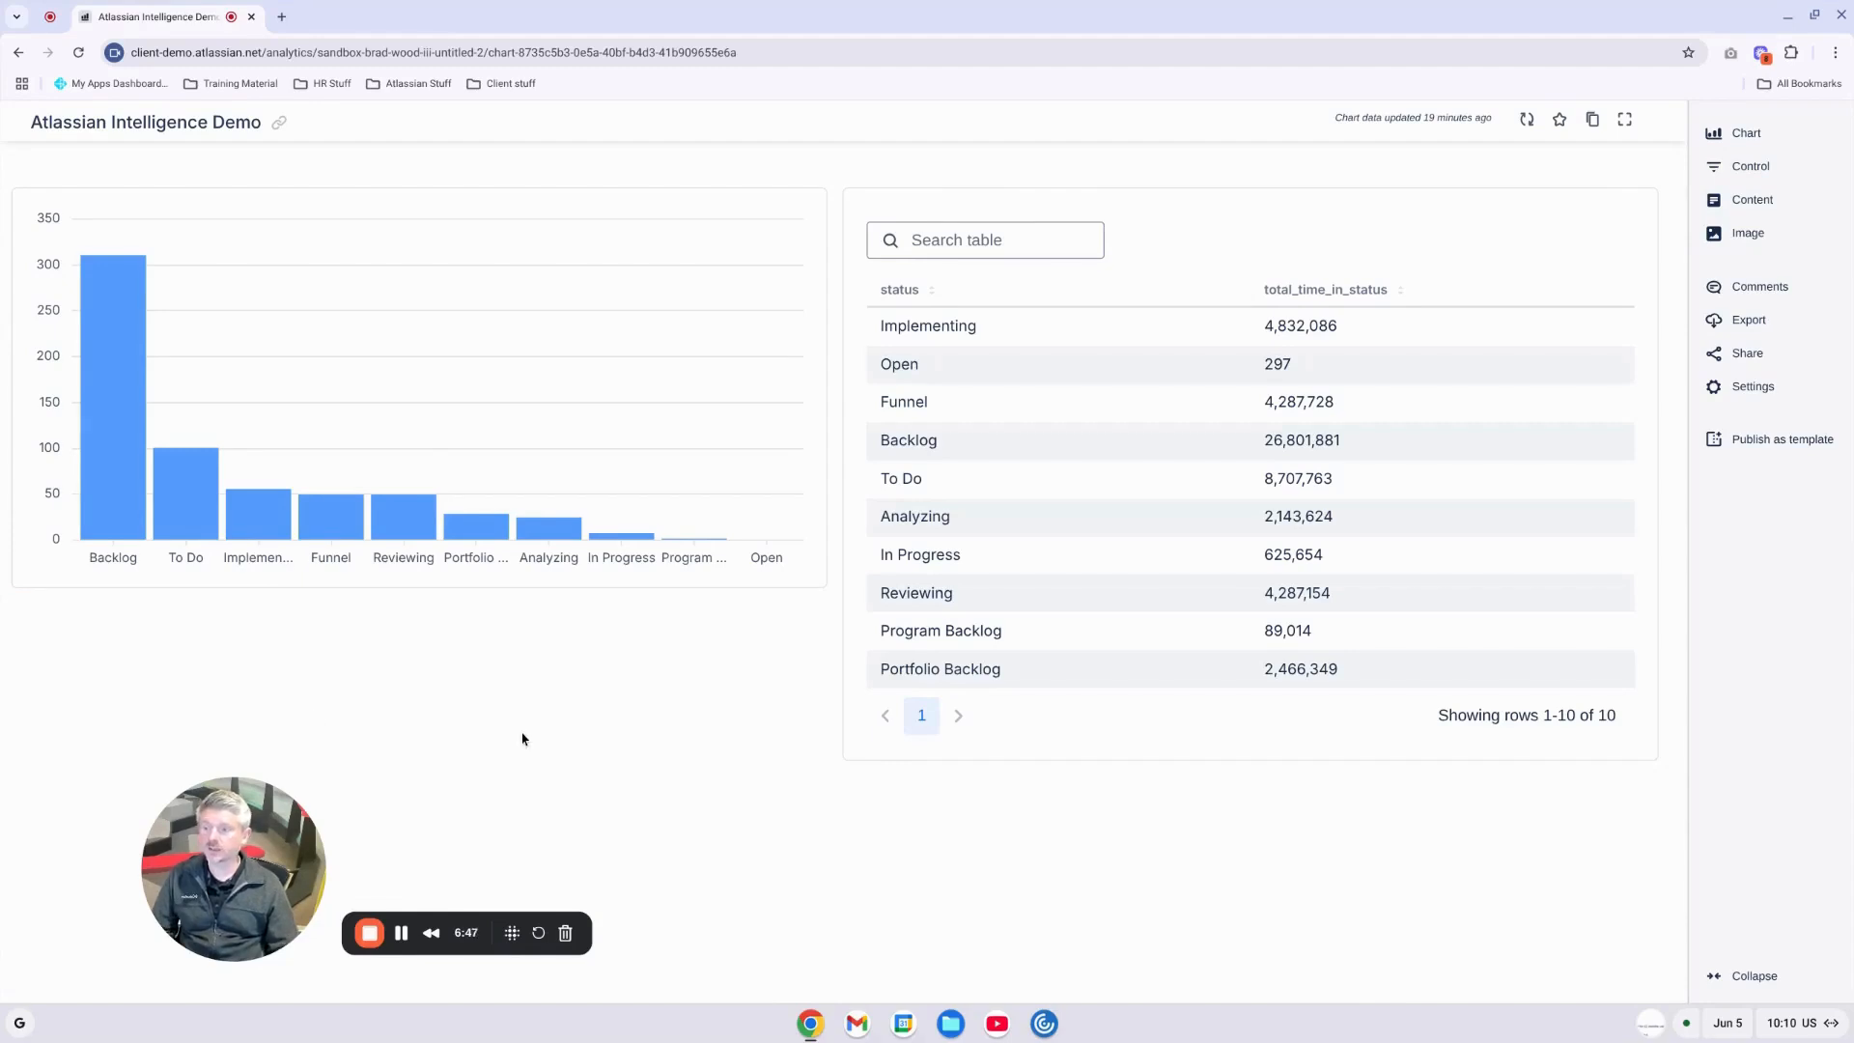
- Generate AI insights for the bar chart, read the summary and close it
{"action": "scroll", "coordinate": [618, 753], "scroll_direction": "up", "scroll_amount": 3}
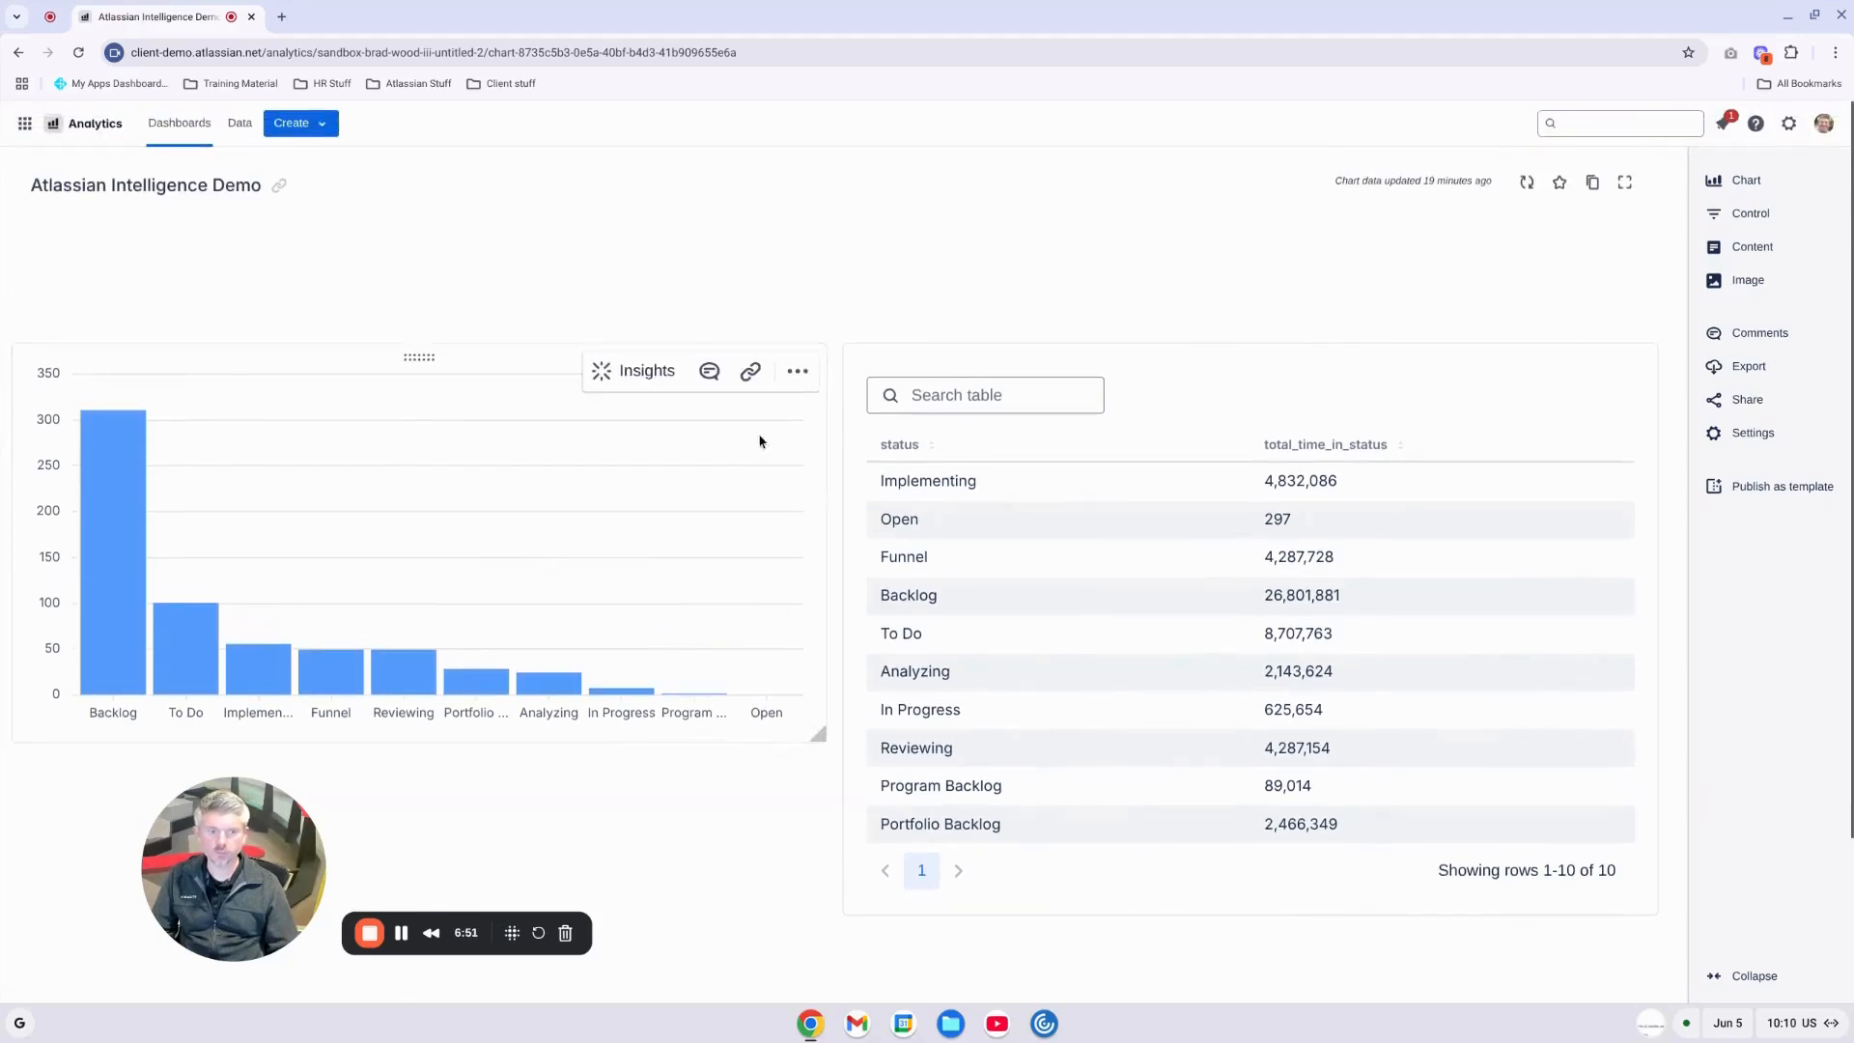
{"action": "left_click", "coordinate": [616, 381]}
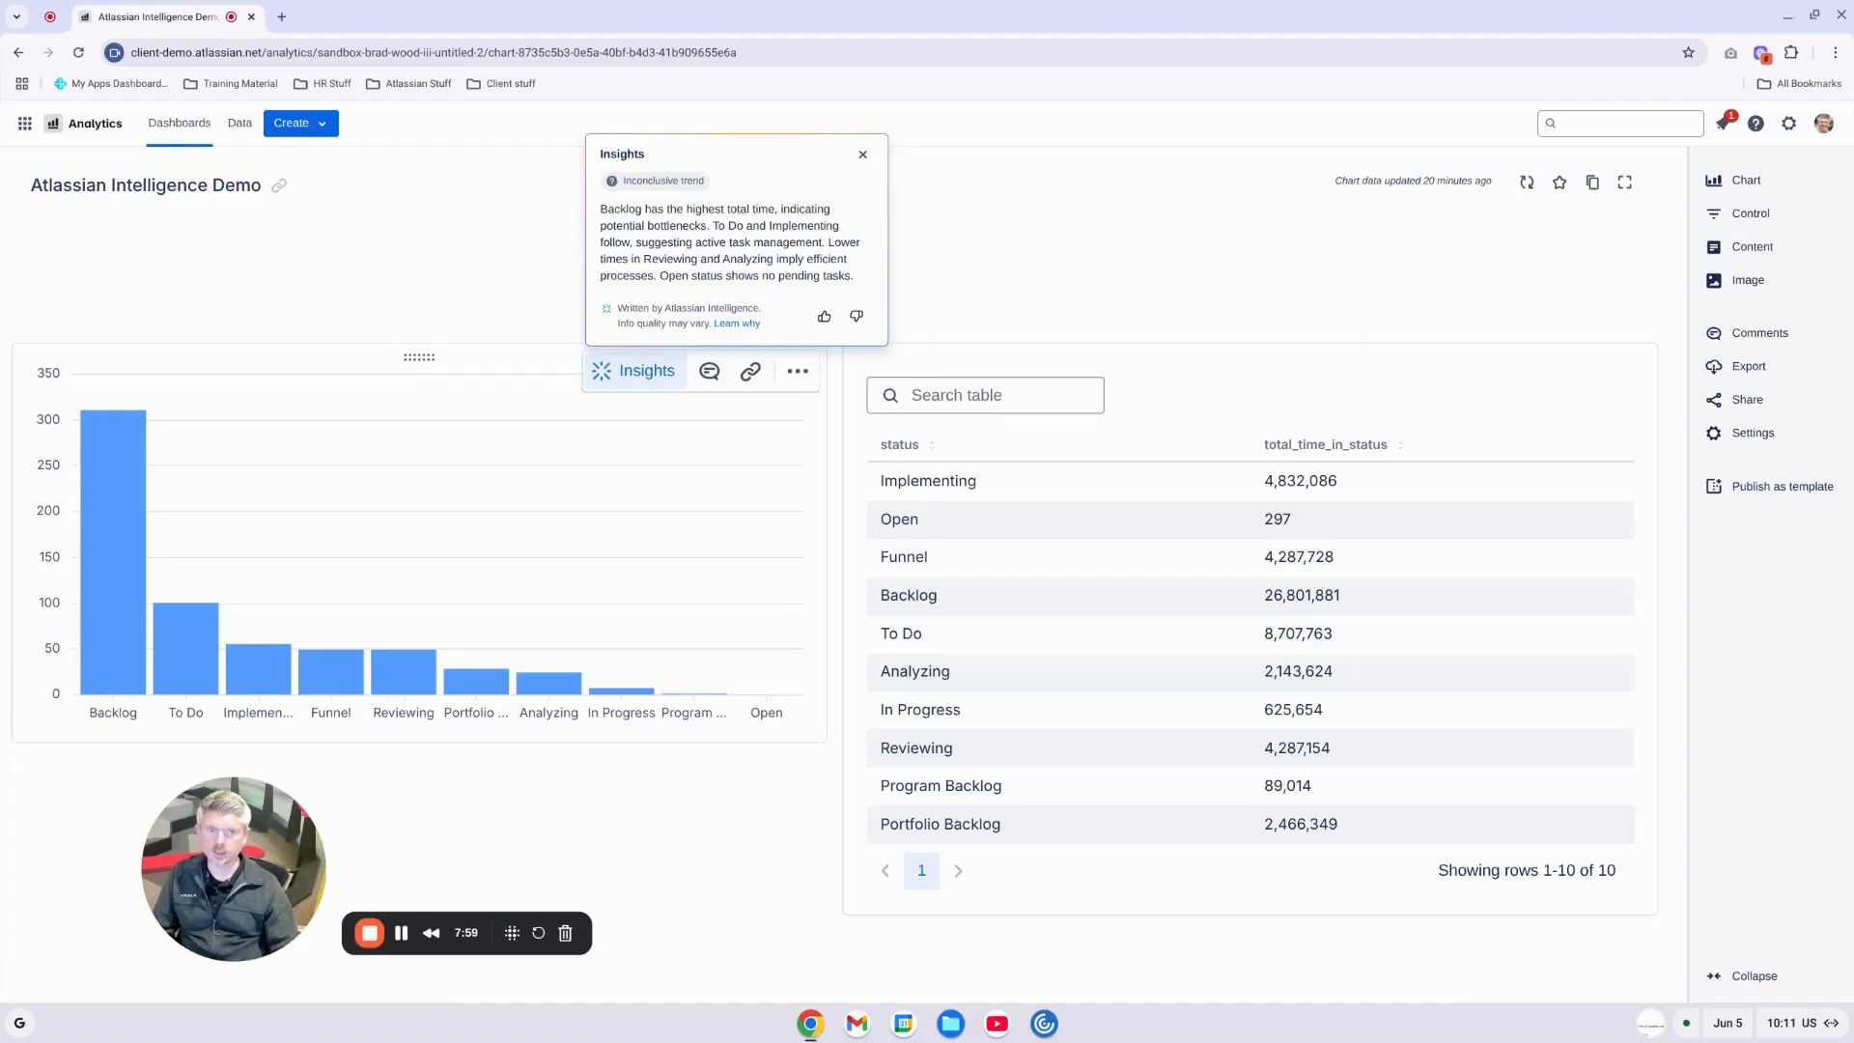
{"action": "left_click", "coordinate": [862, 155]}
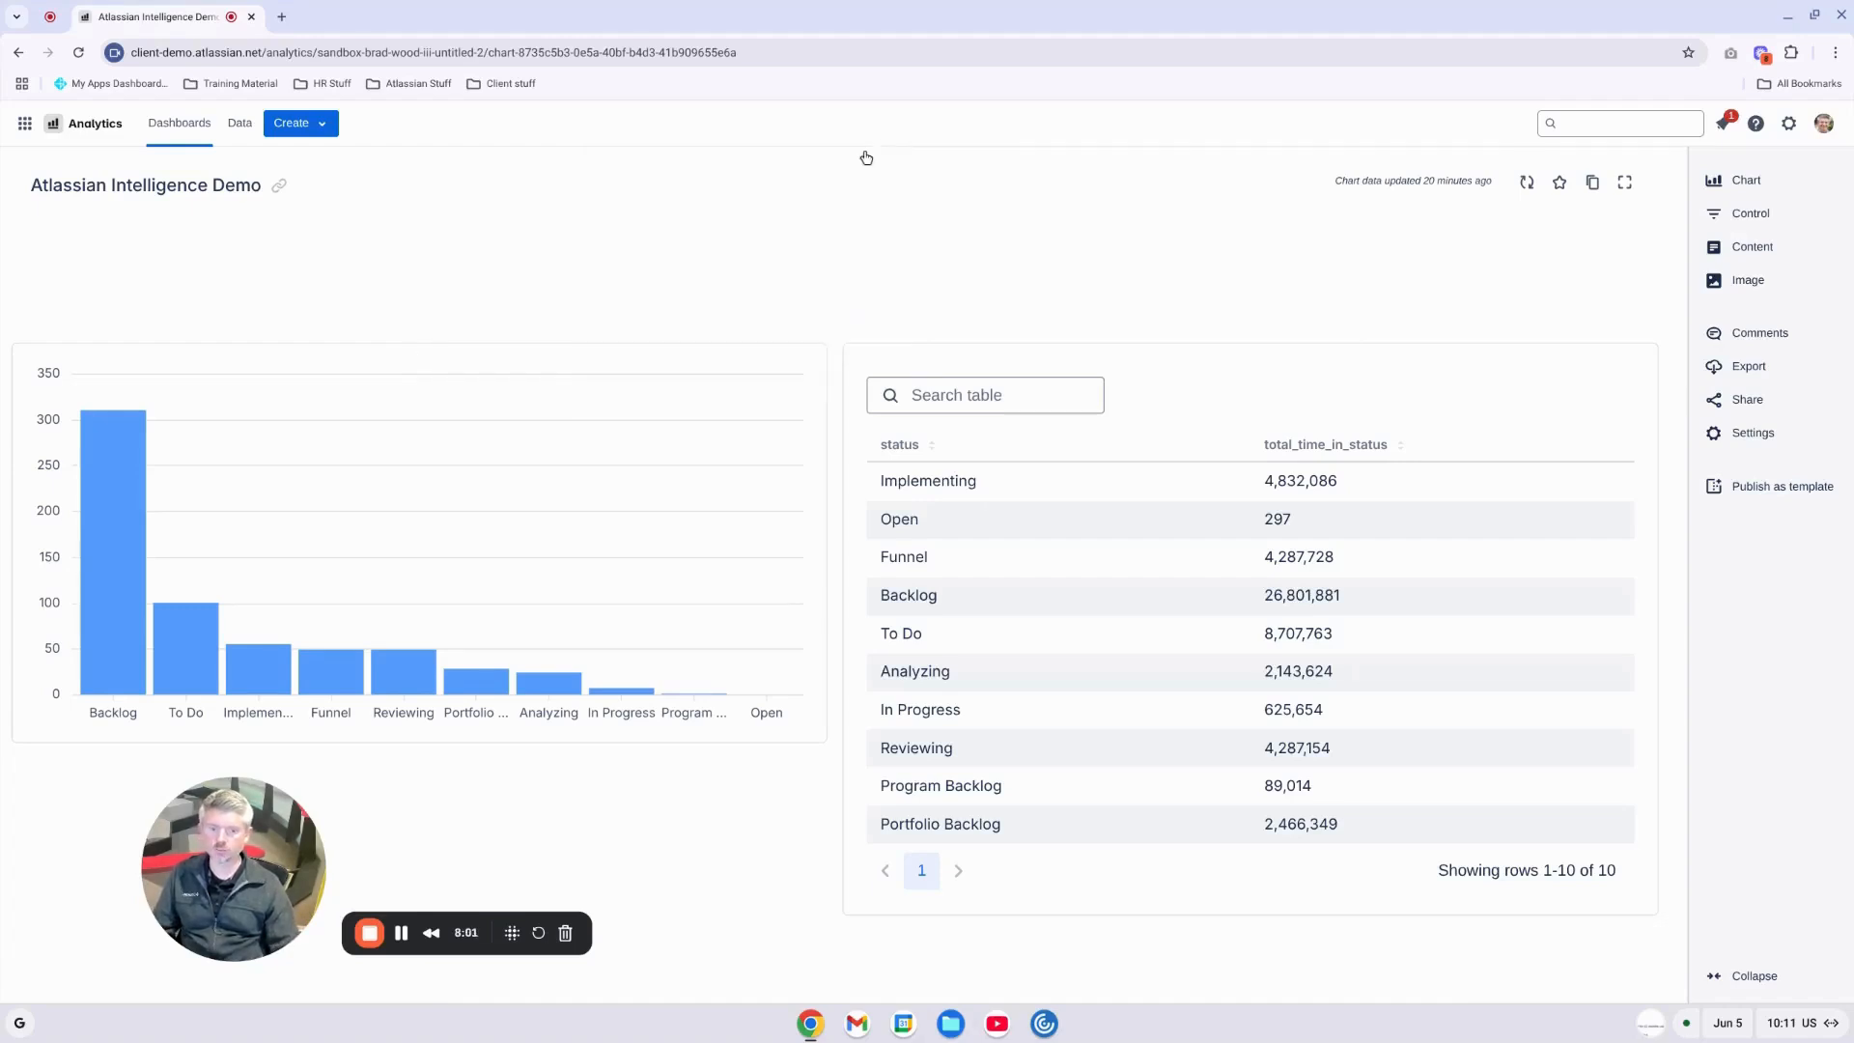